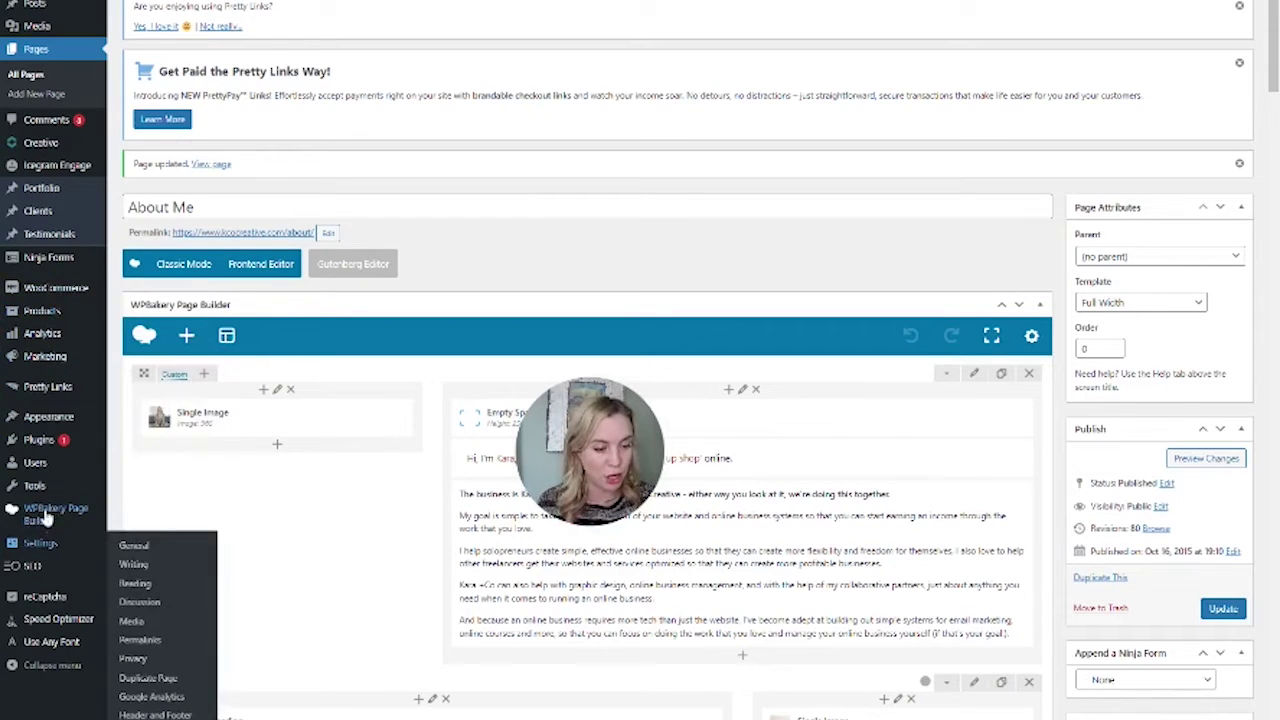
Browse the Installed Plugins list to locate the SEOPress plugin
mouse_move(70, 318)
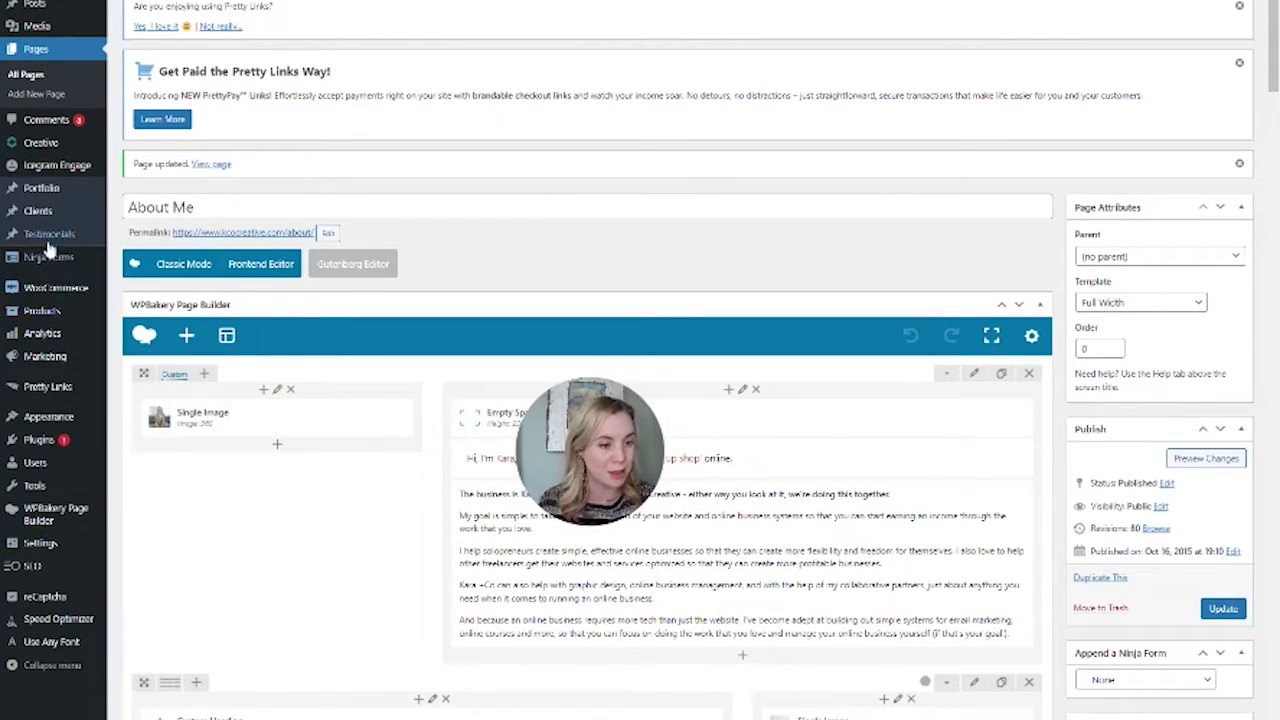
mouse_move(50, 447)
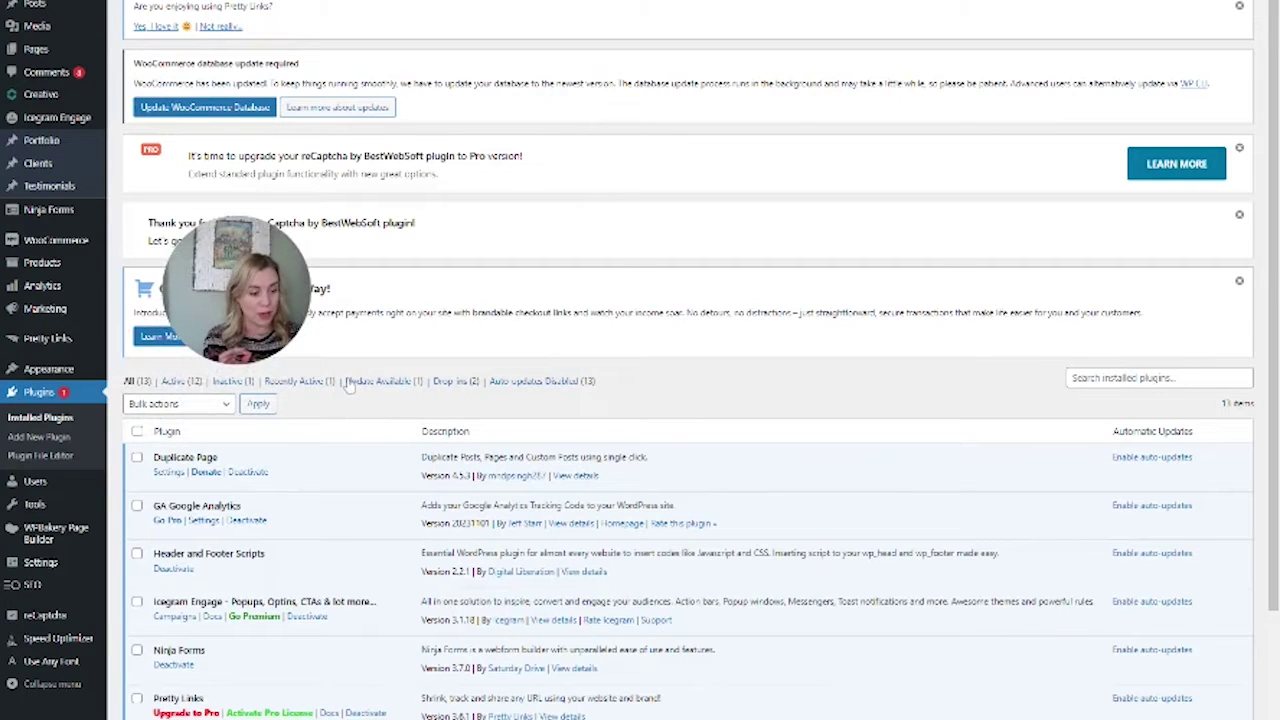
scroll(257, 318, down, 3)
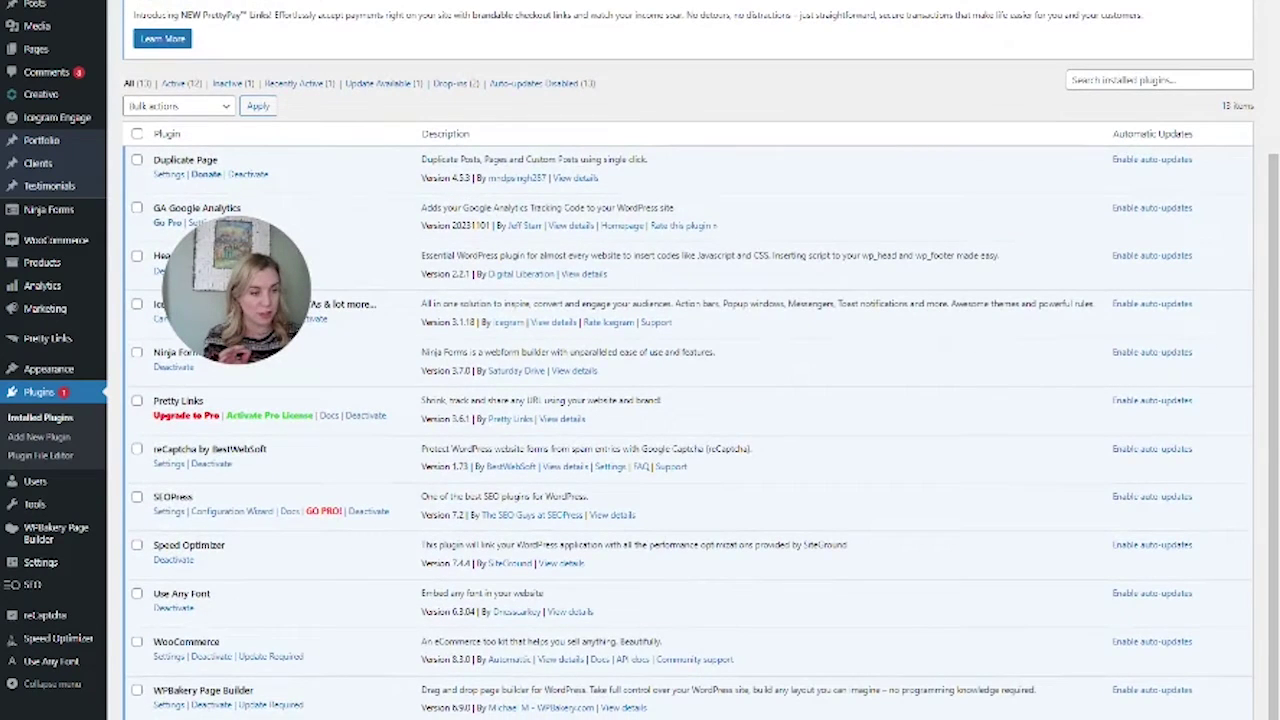
scroll(257, 318, up, 3)
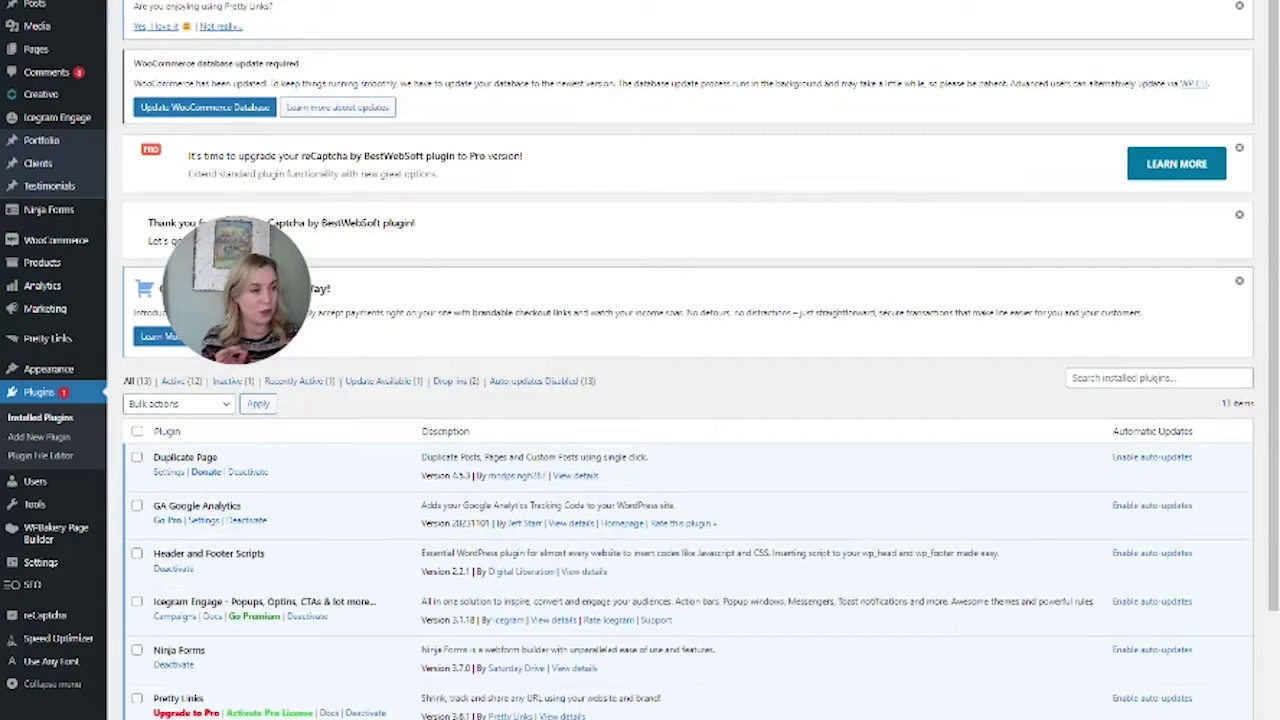
Search new plugins for 'SEOPress' to confirm it's Active, then return to All Pages
click(412, 18)
click(1130, 170)
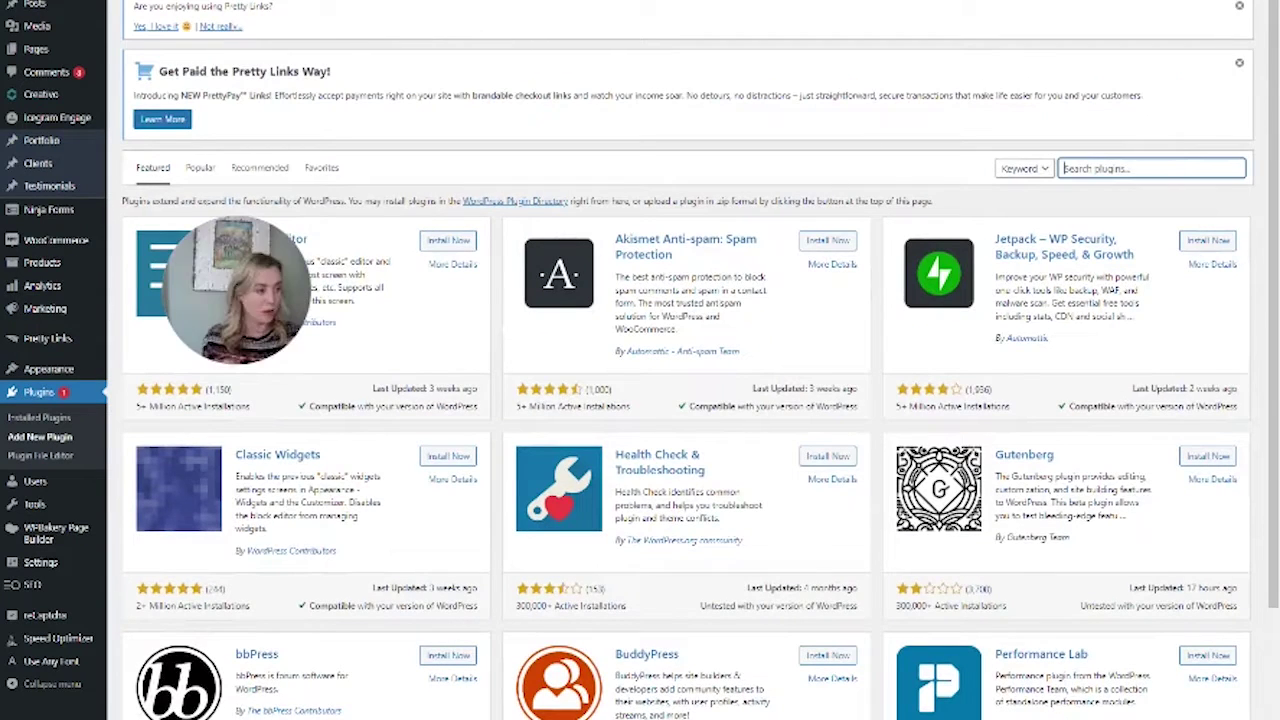
text(tEOPress)
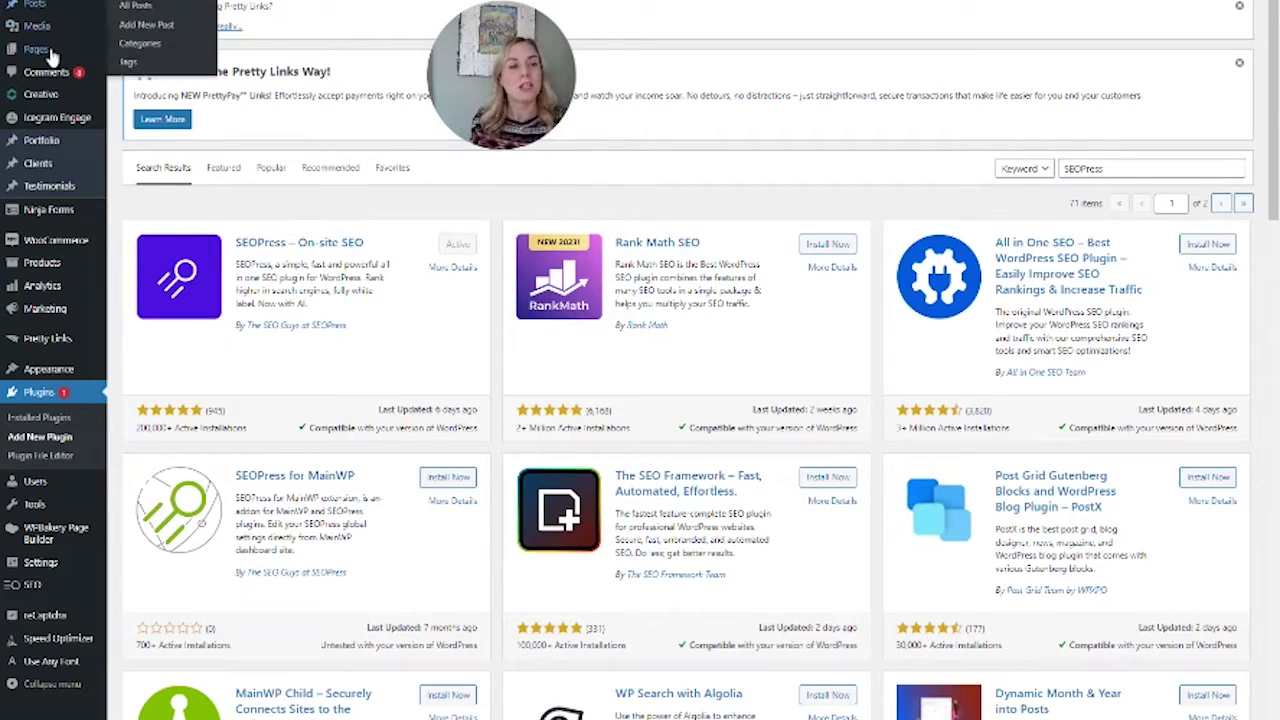
mouse_move(52, 58)
click(135, 51)
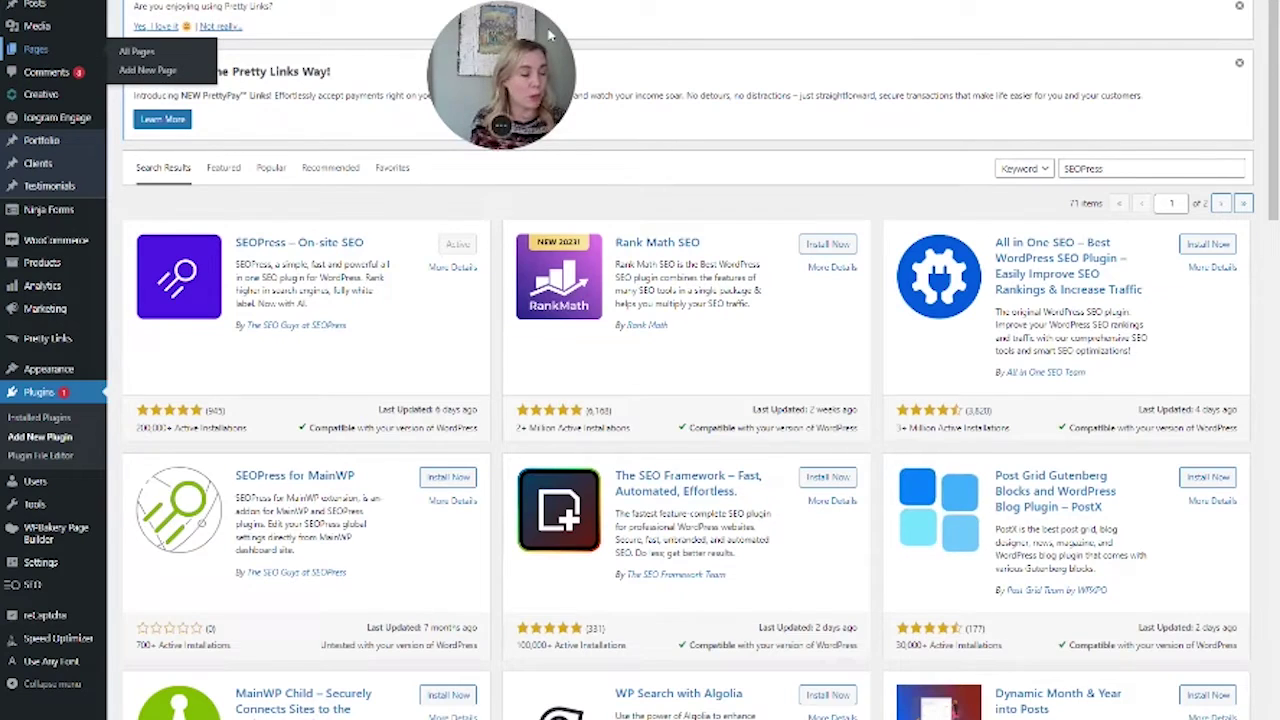
Edit the About Me page and check its SEOPress SEO title and empty meta description fields
mouse_move(160, 262)
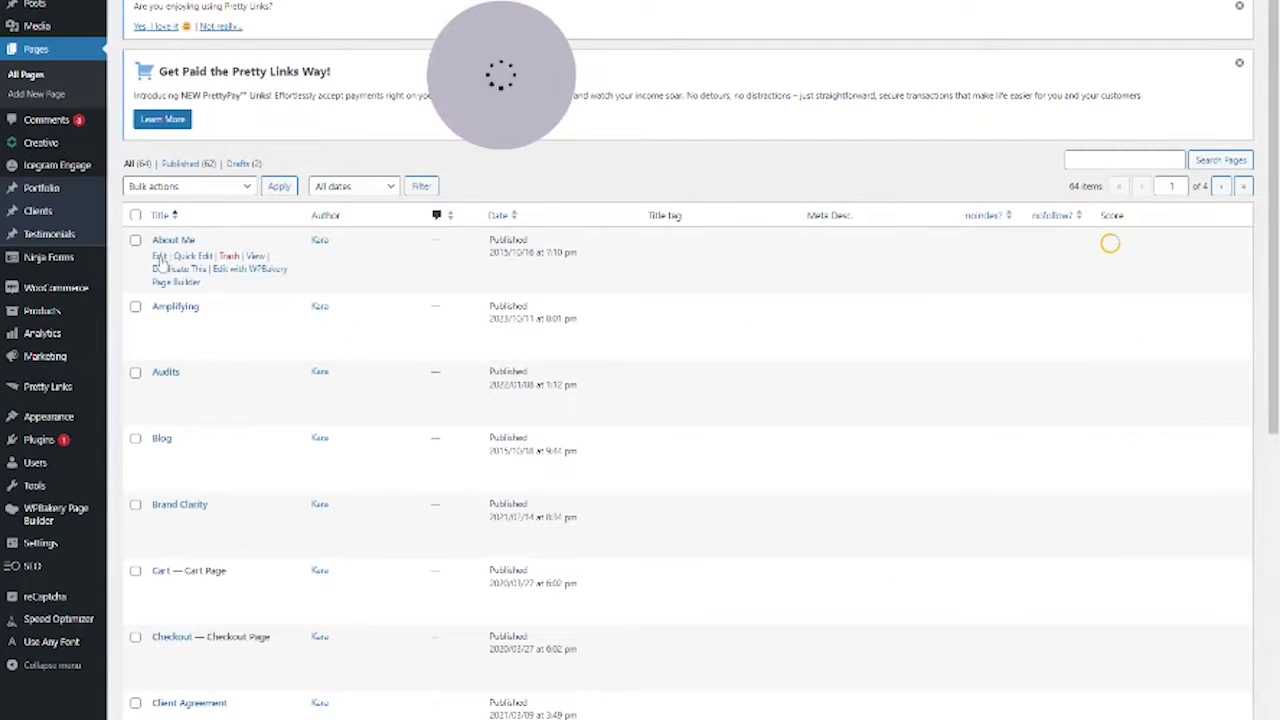
click(159, 257)
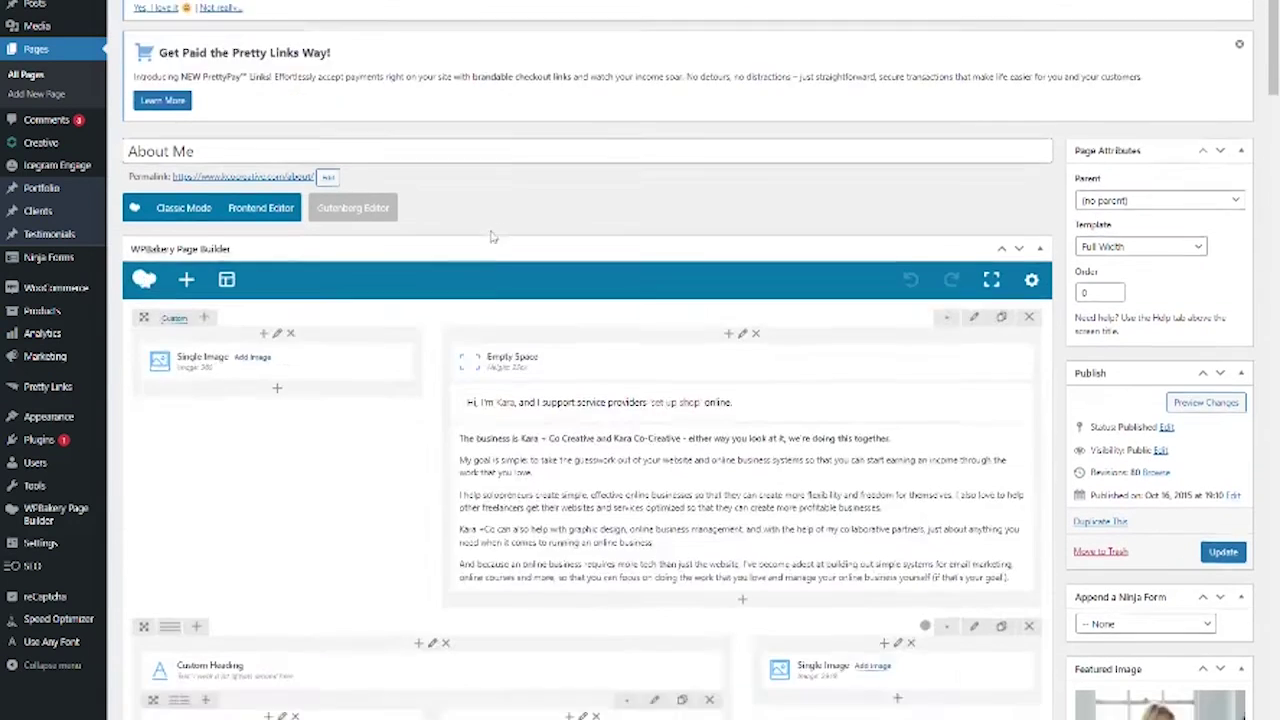
scroll(486, 120, down, 10)
scroll(500, 75, up, 5)
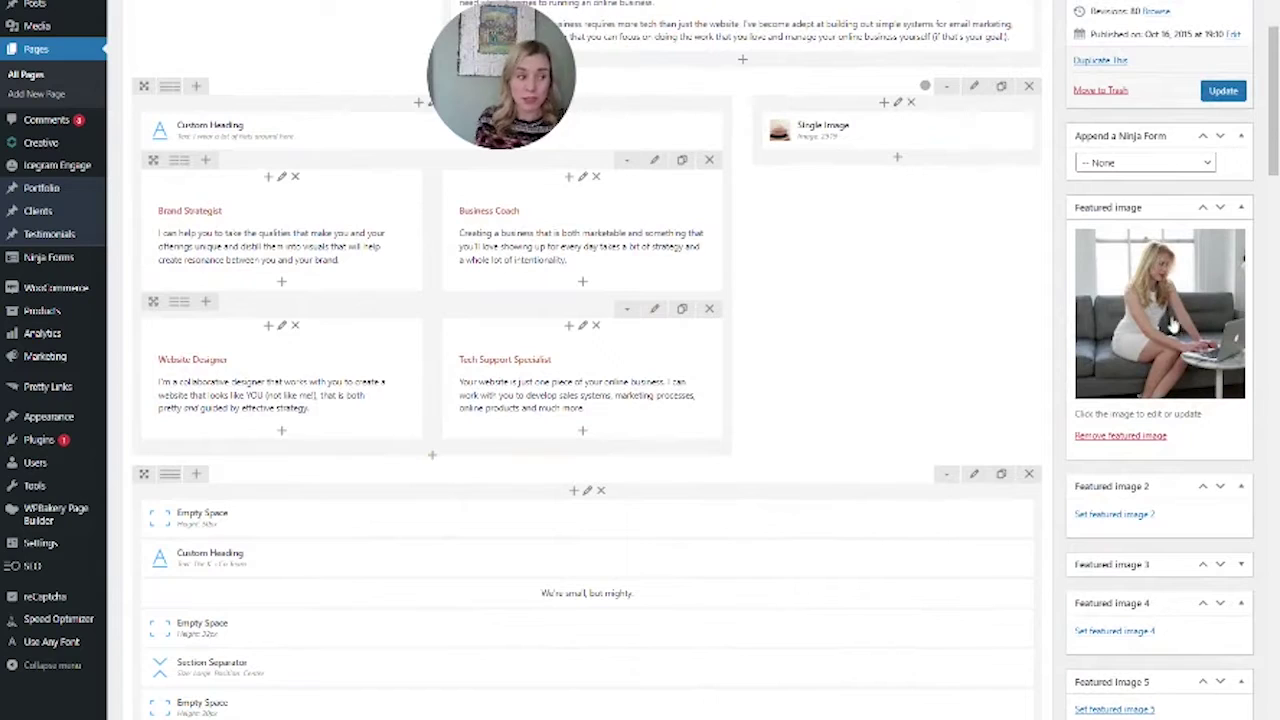
scroll(617, 550, down, 2)
scroll(617, 550, down, 10)
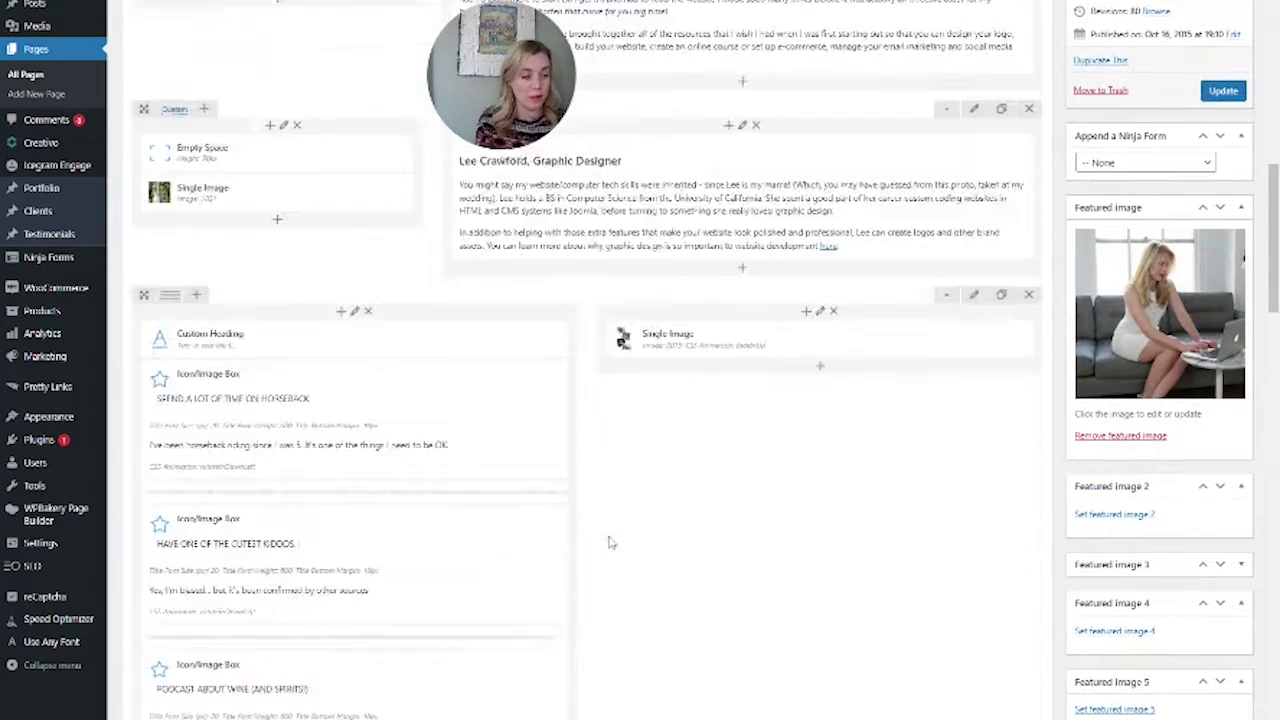
scroll(587, 307, down, 4)
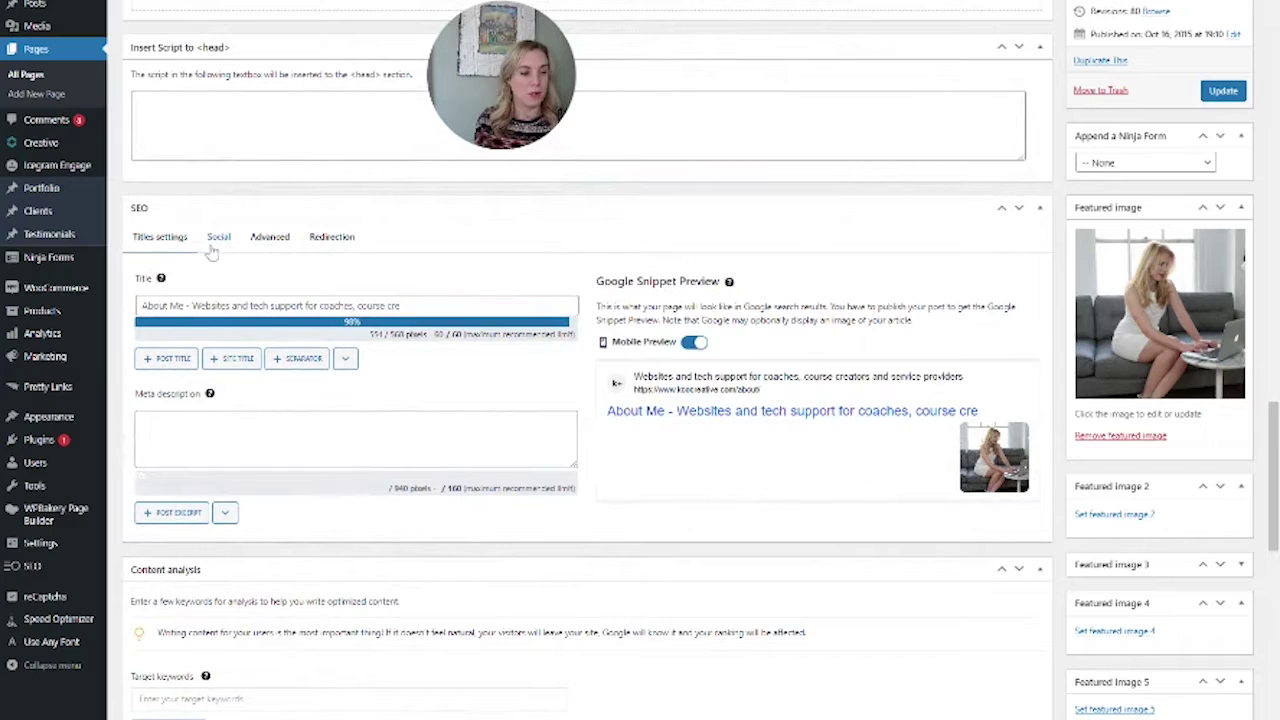
click(141, 305)
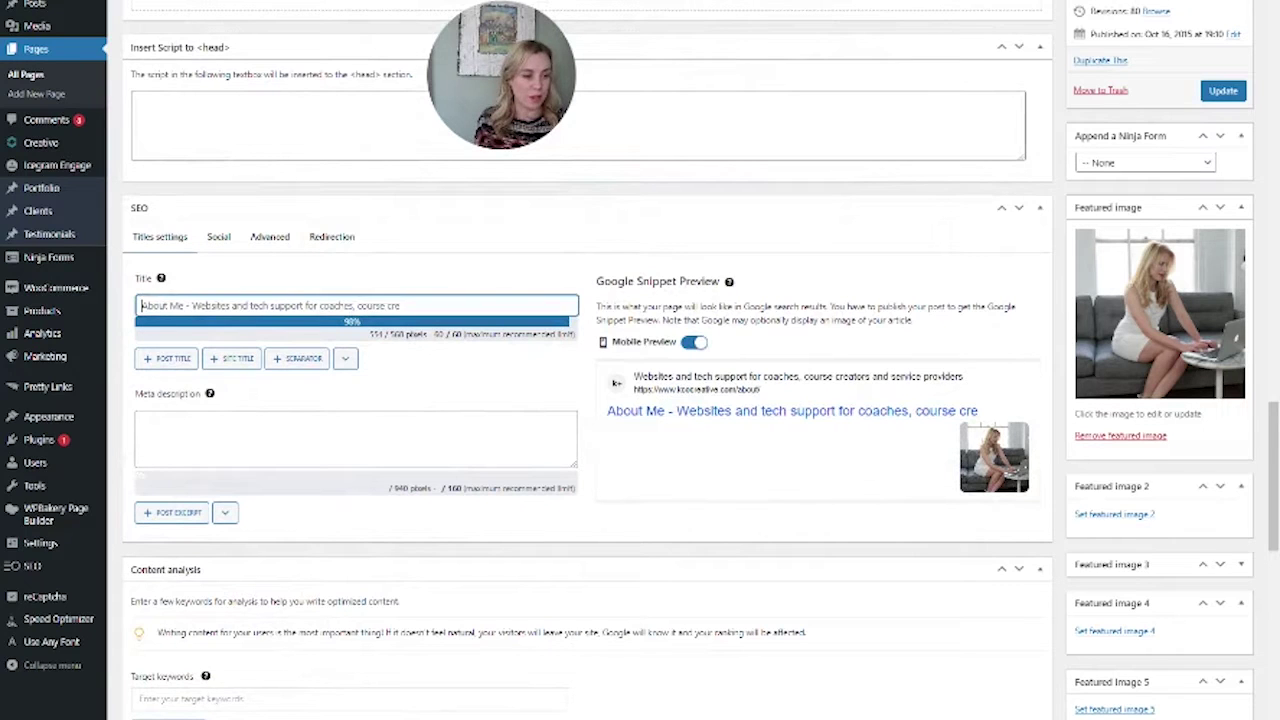
click(141, 420)
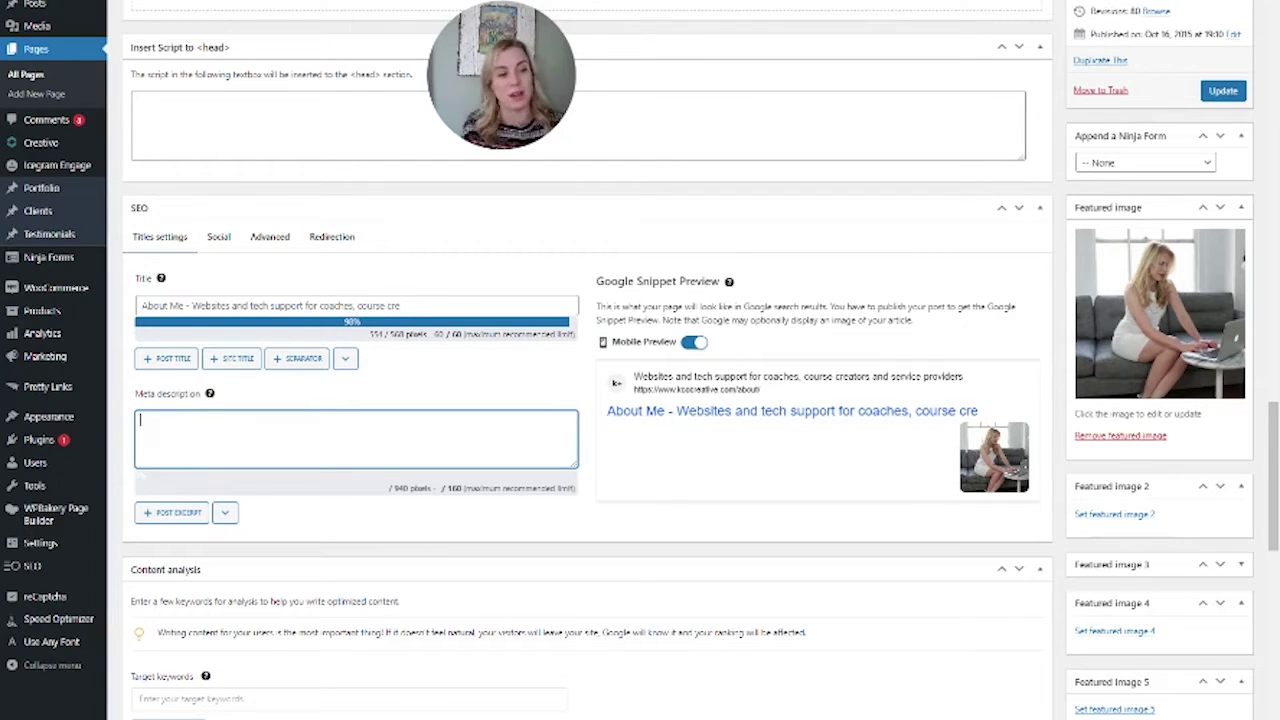
Set the Social tab's Facebook thumbnail to IMG_7271.png, noting its 1.50 ratio and 12227KB warnings
click(226, 240)
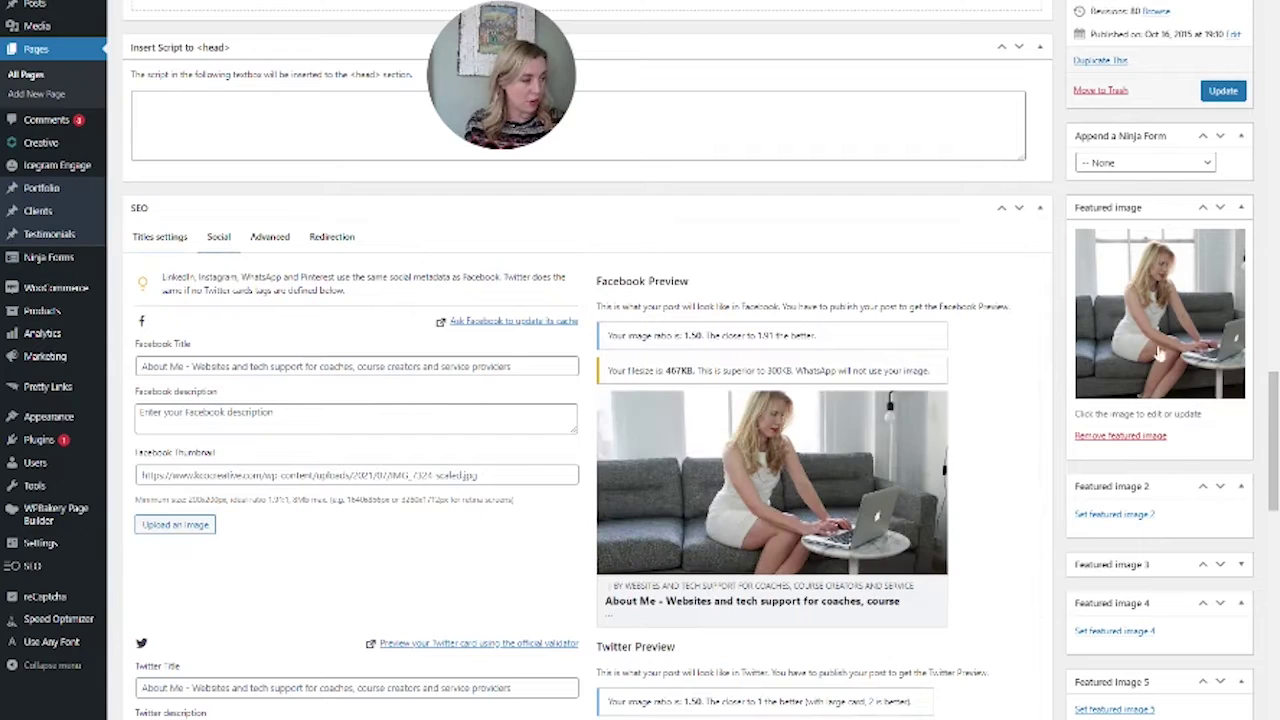
click(141, 366)
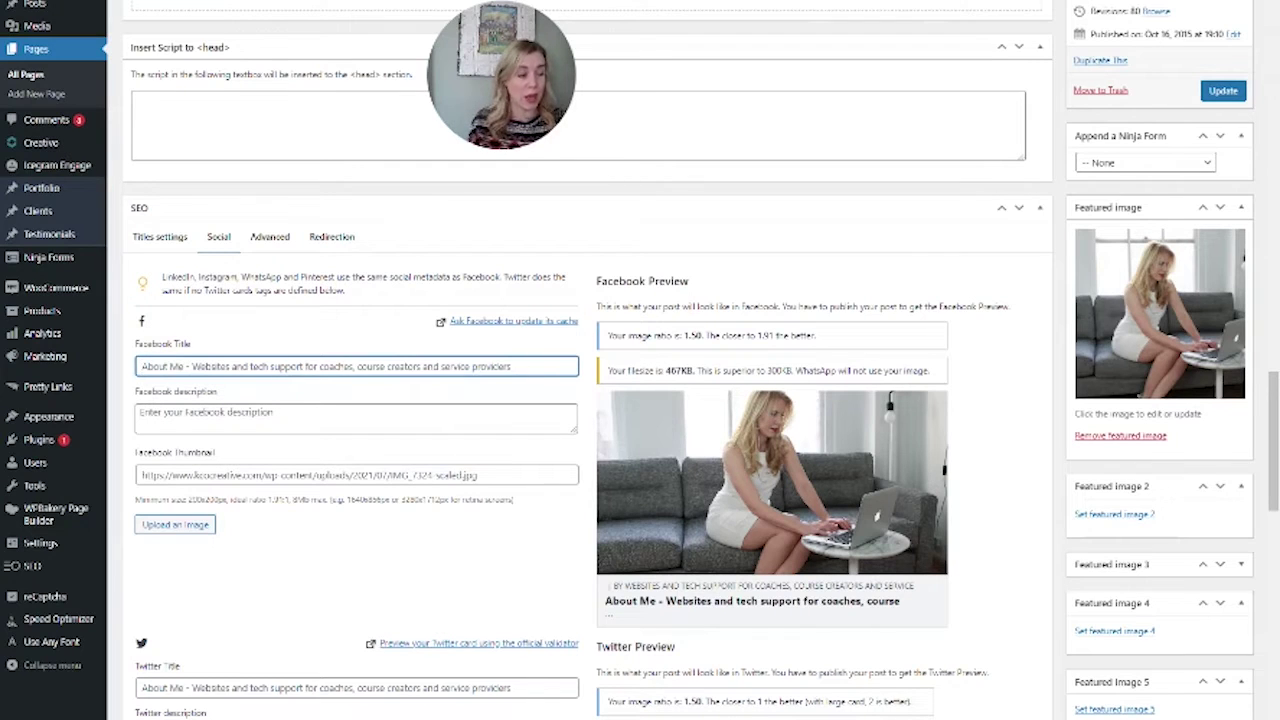
click(166, 530)
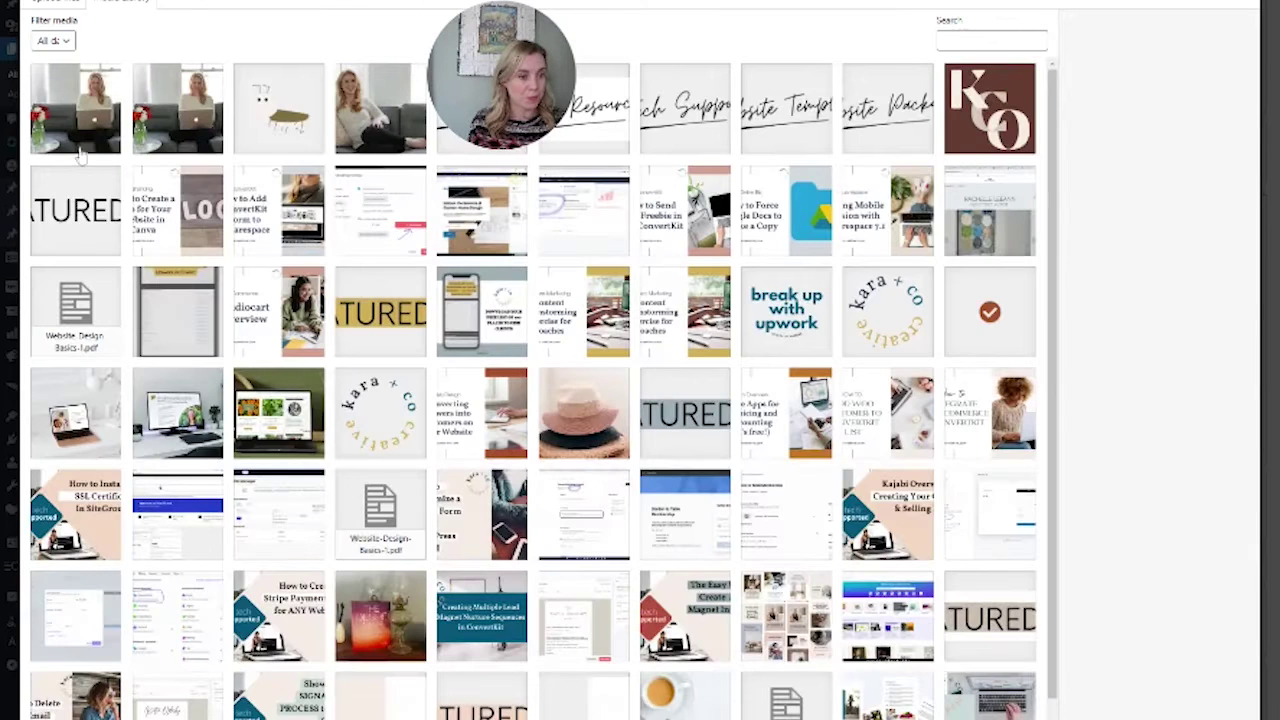
click(84, 121)
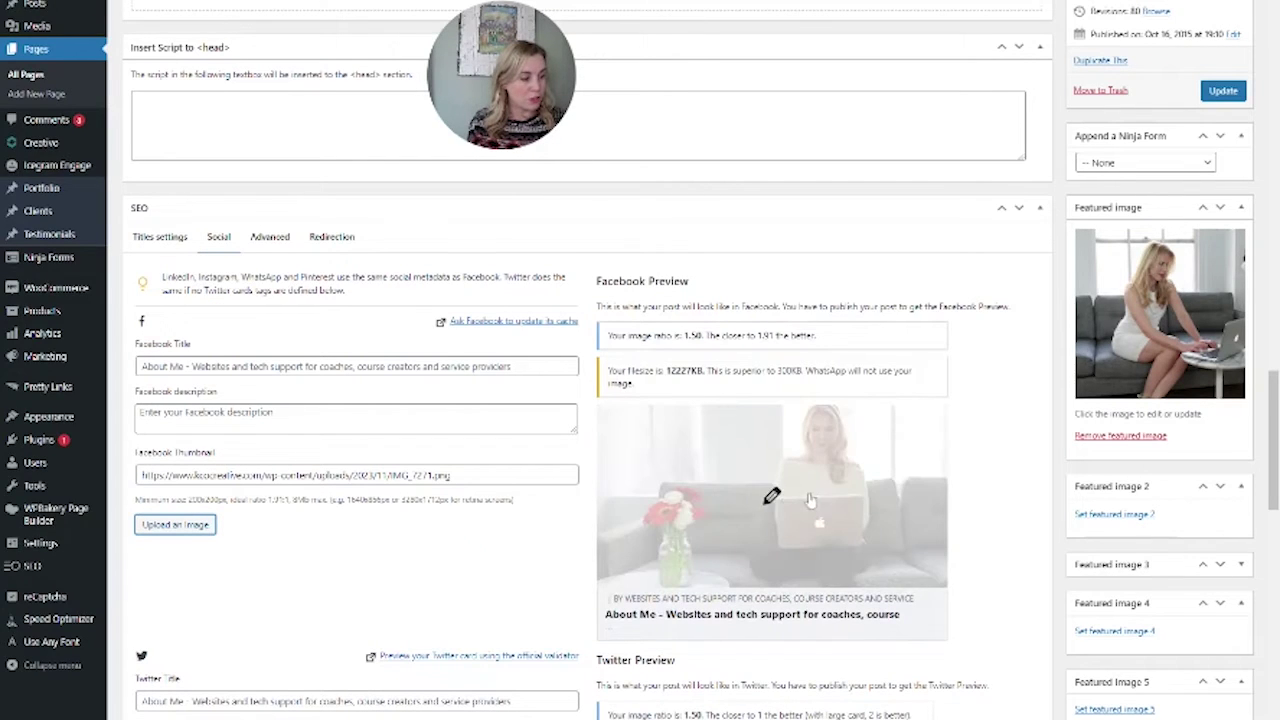
drag(683, 336, 828, 366)
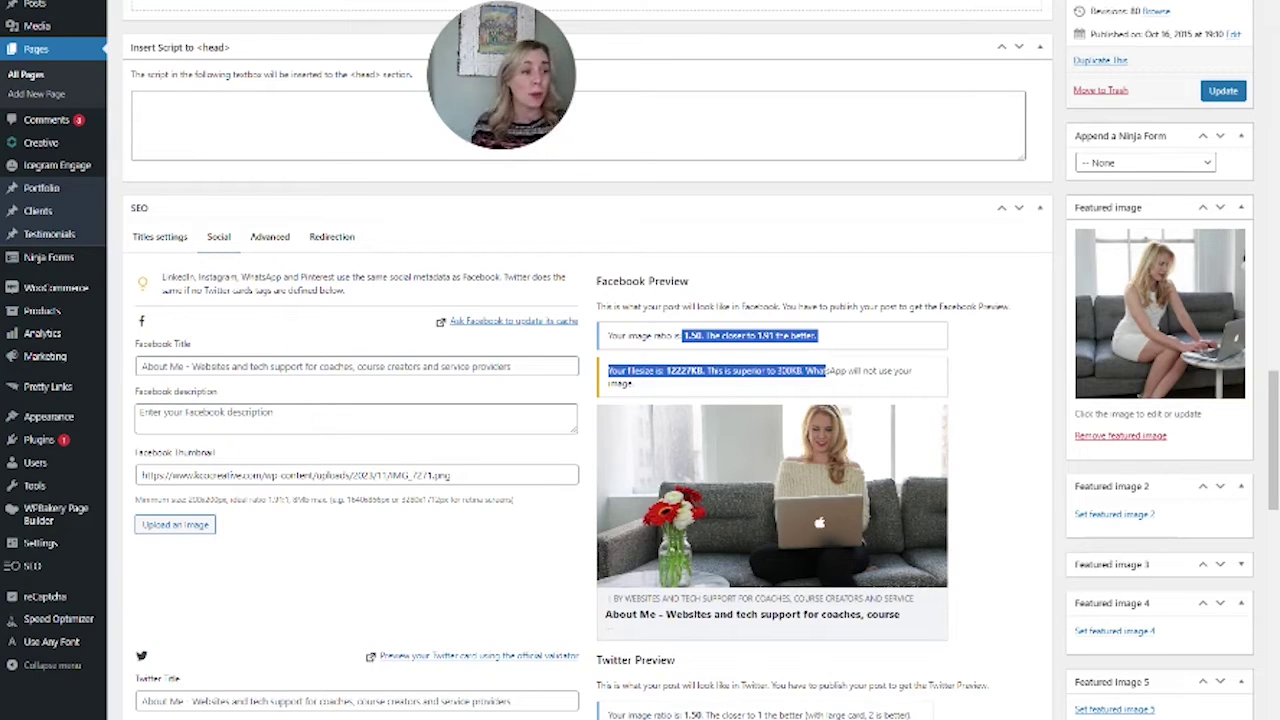
Highlight the thumbnail's 12227KB file size warning
click(905, 347)
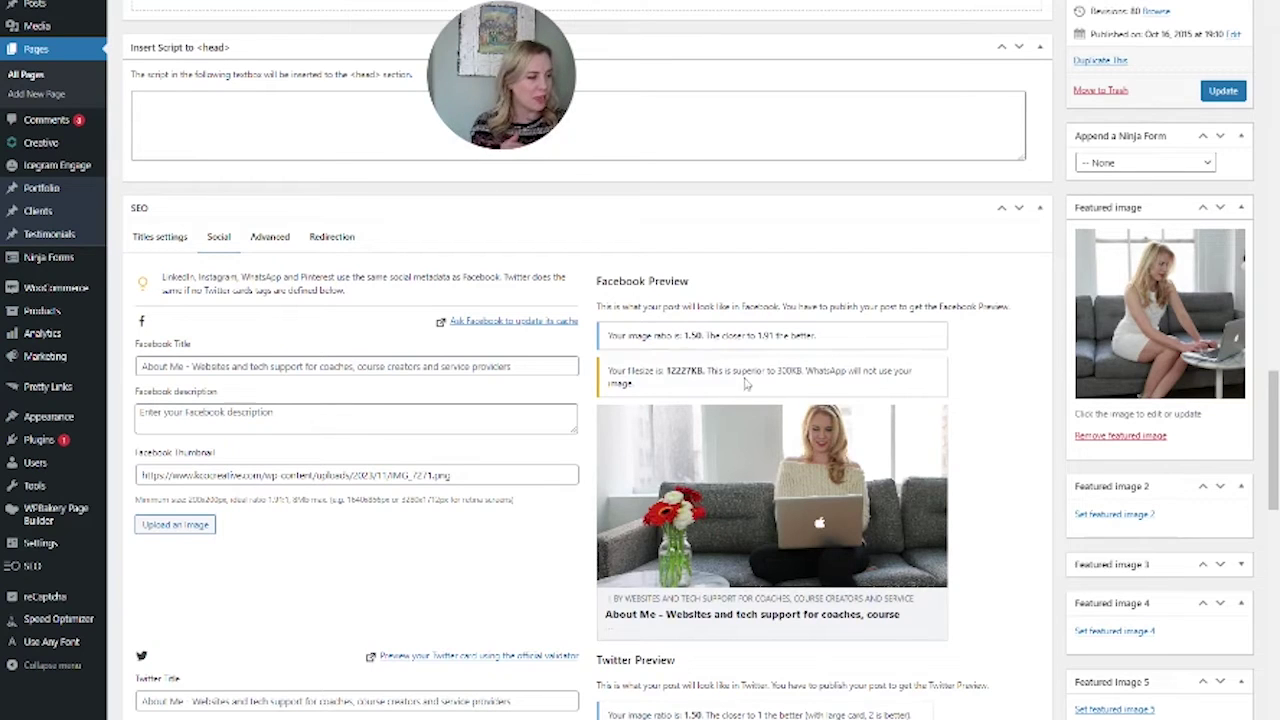
drag(663, 370, 702, 371)
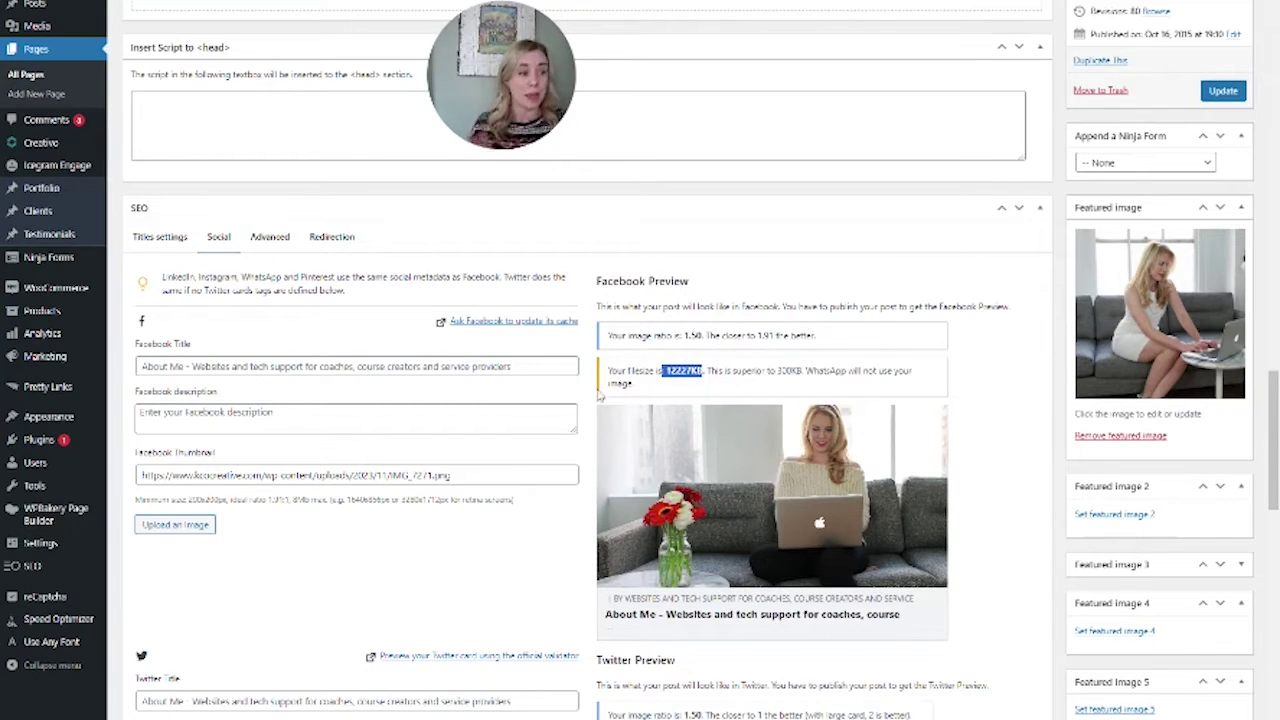
mouse_move(832, 472)
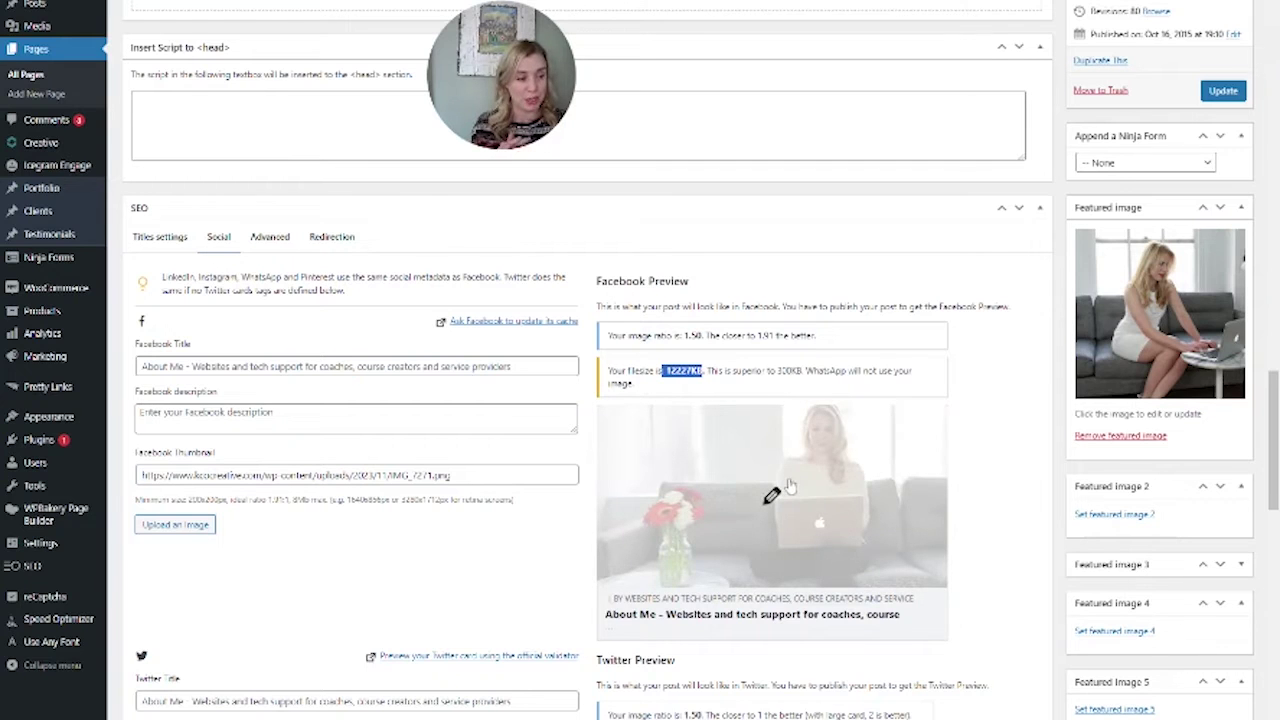
Reselect the sofa laptop photo IMG_7271, check its size and dimensions, and update the page
click(163, 523)
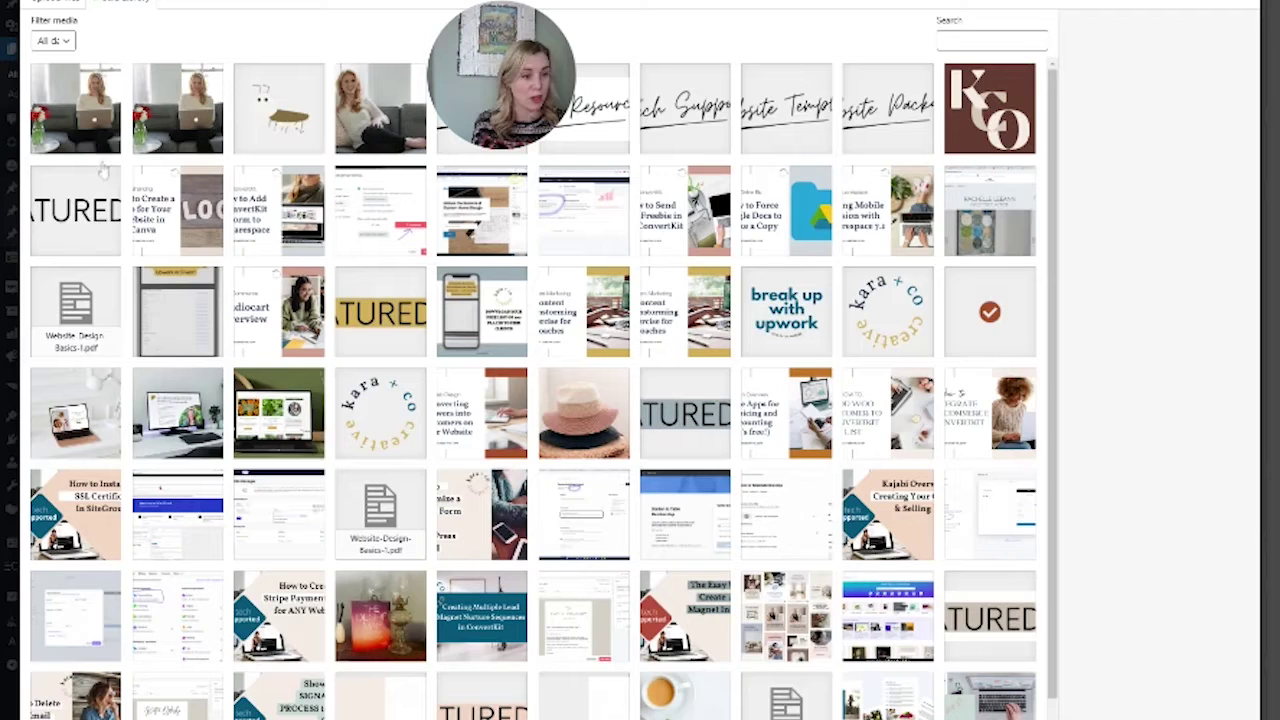
click(80, 125)
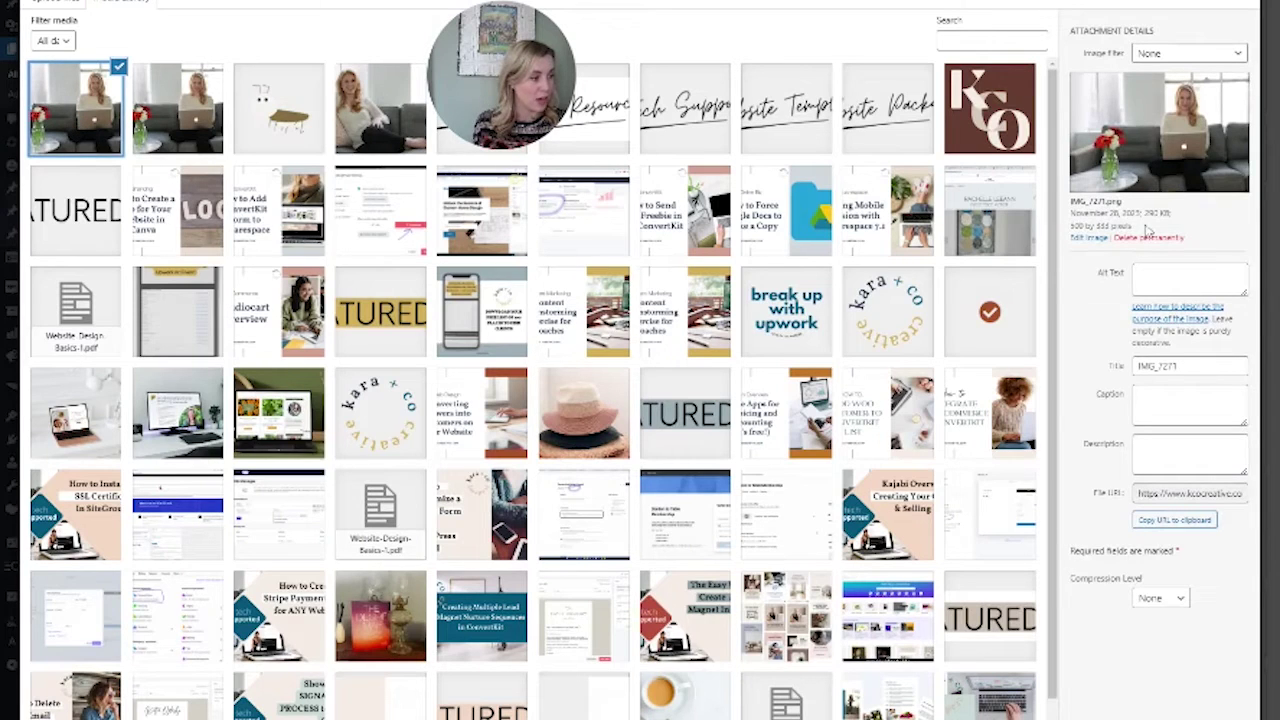
mouse_move(1146, 229)
mouse_down()
mouse_move(1095, 214)
mouse_move(1141, 222)
mouse_up()
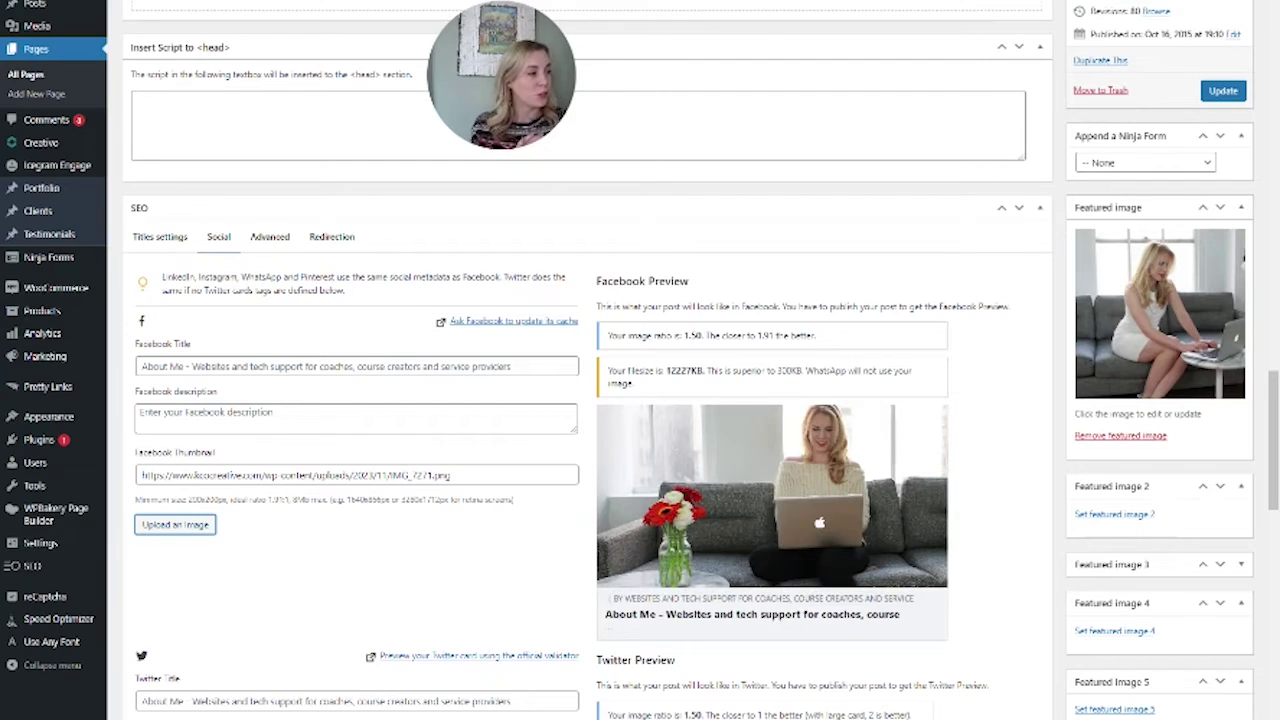
click(1220, 94)
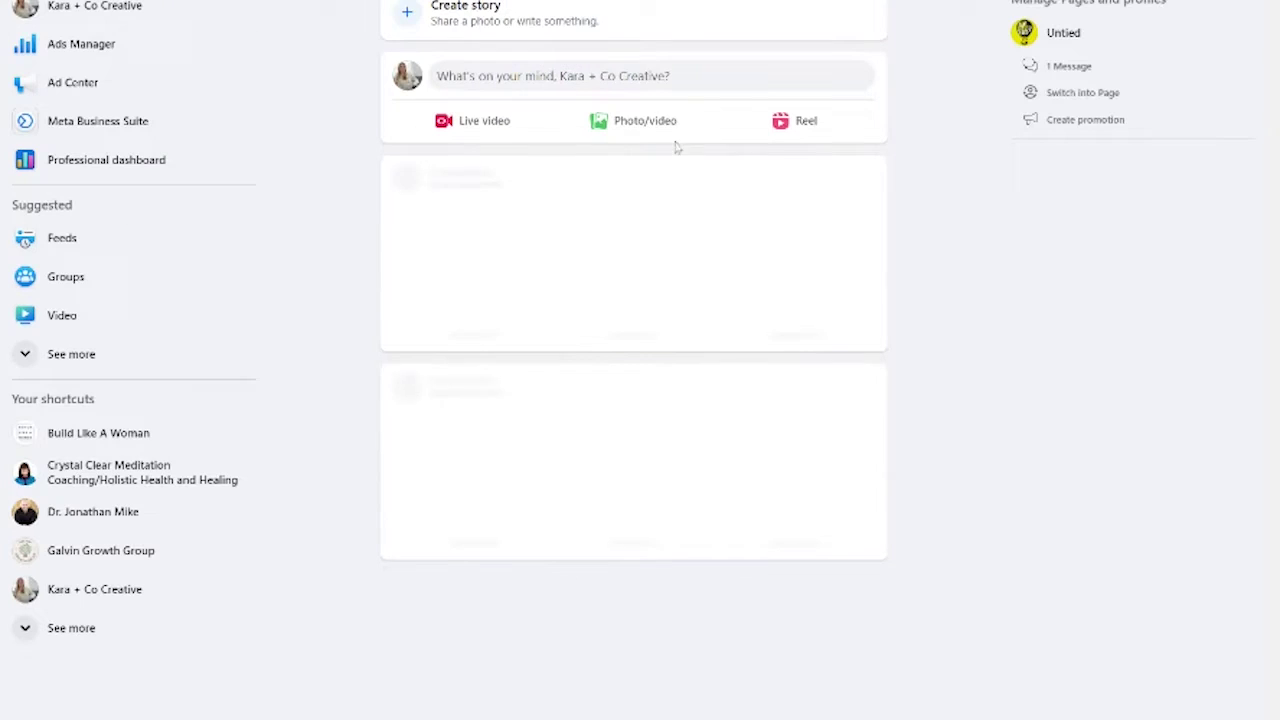
Start a new Facebook post containing the link kcocreative.com/about
click(685, 90)
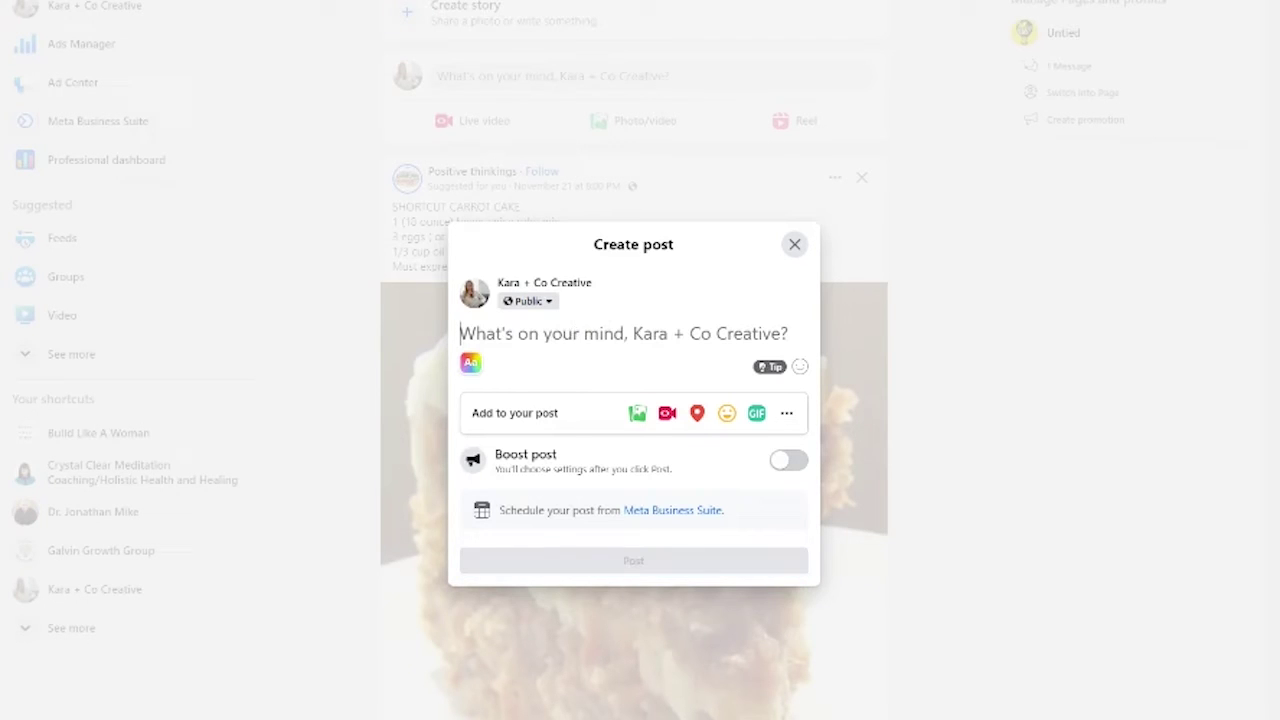
text(kcocreative.com/)
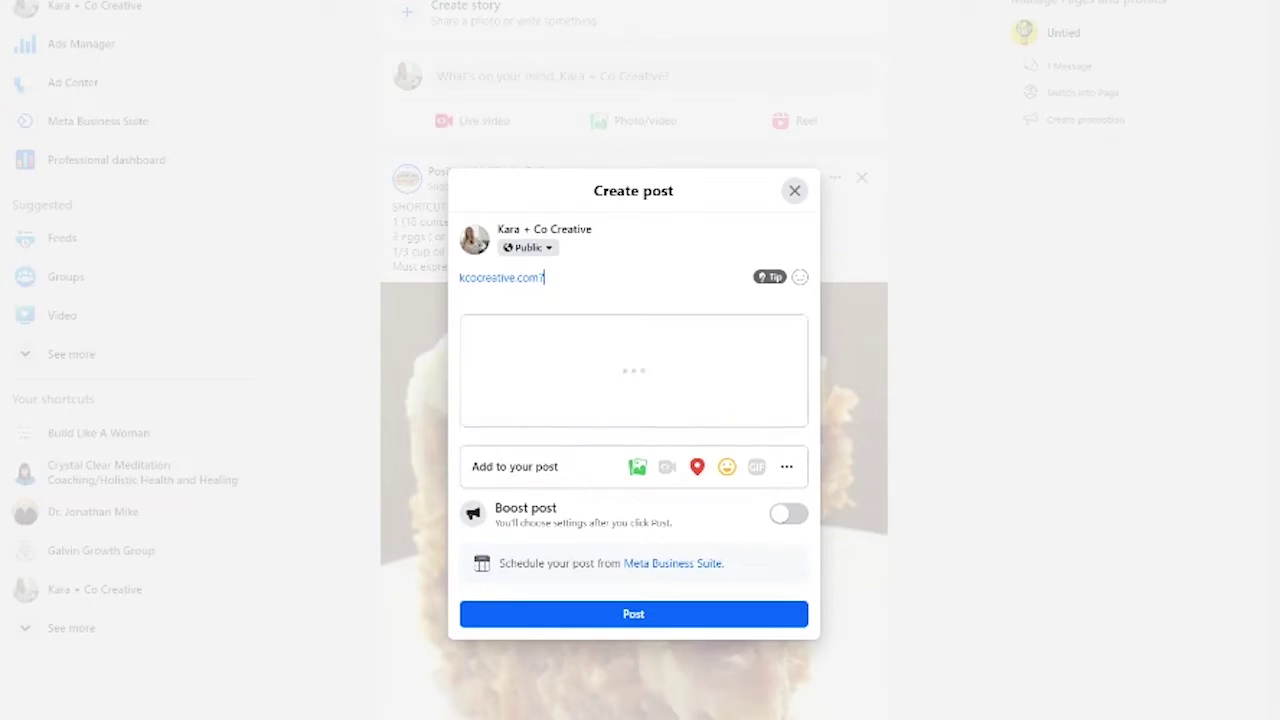
key(BackSpace)
text(/)
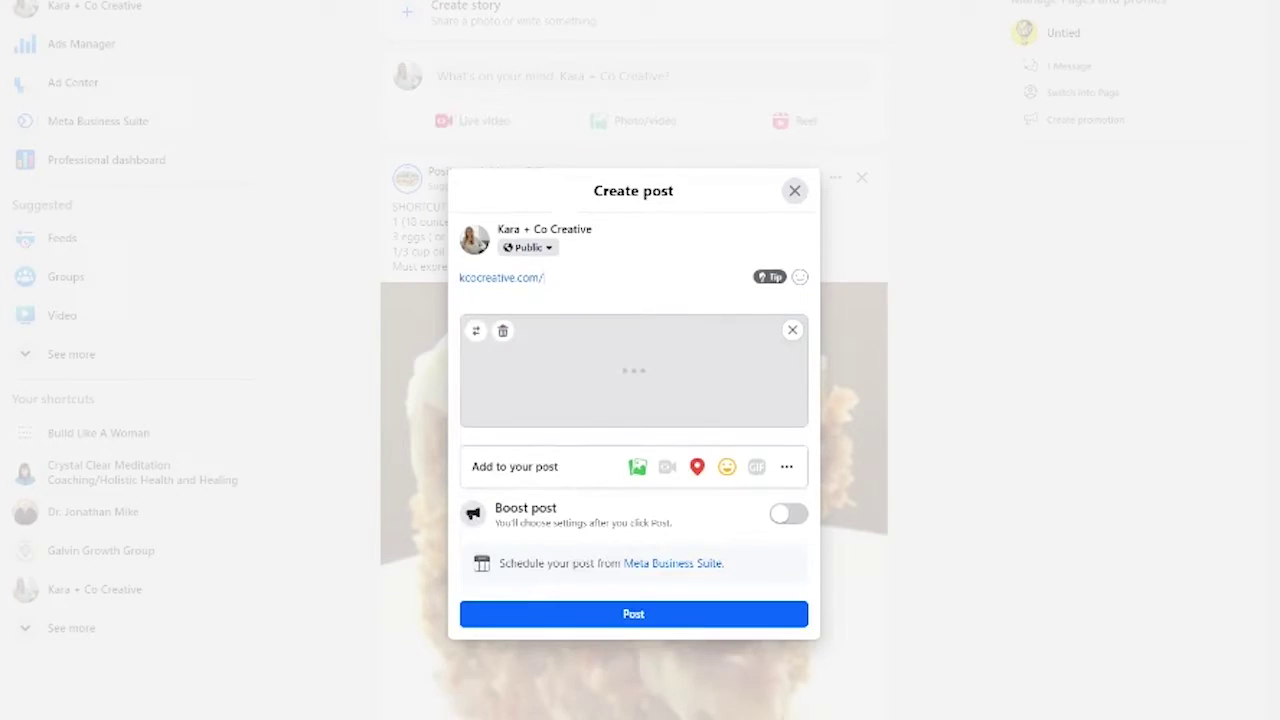
text(about)
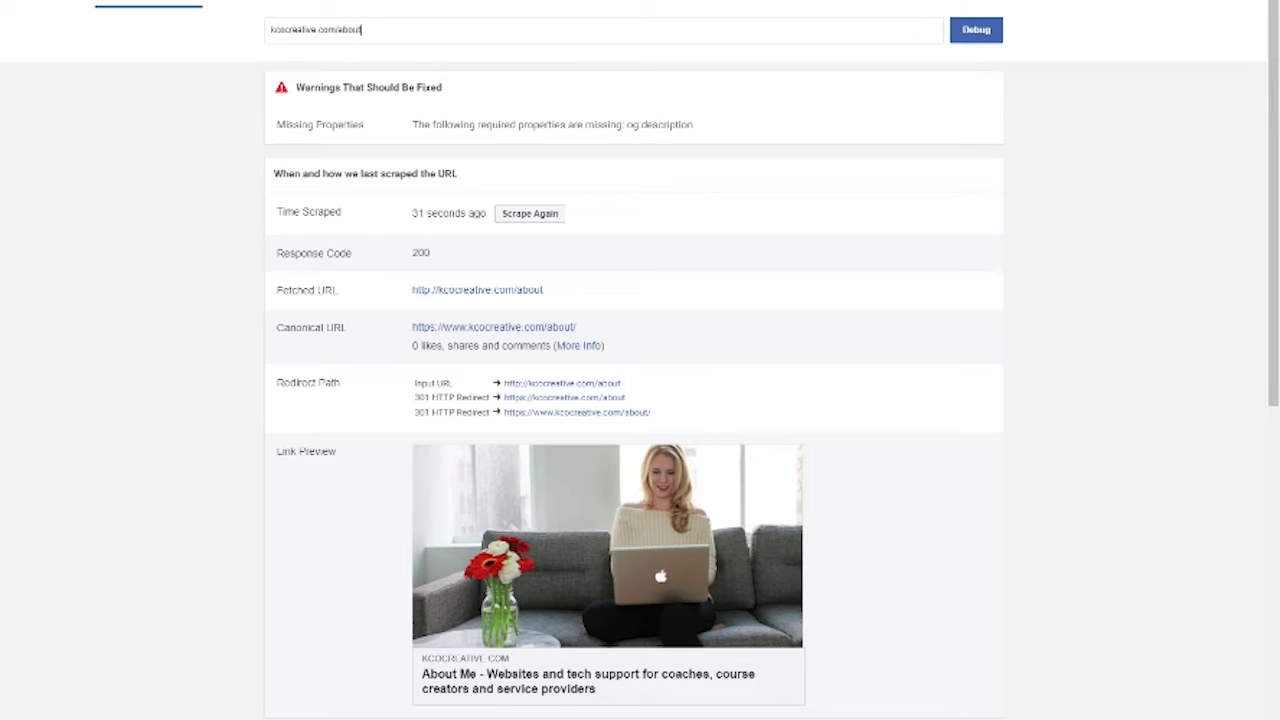
Debug kcocreative.com/about in the Sharing Debugger and Scrape Again to refresh its preview
click(975, 42)
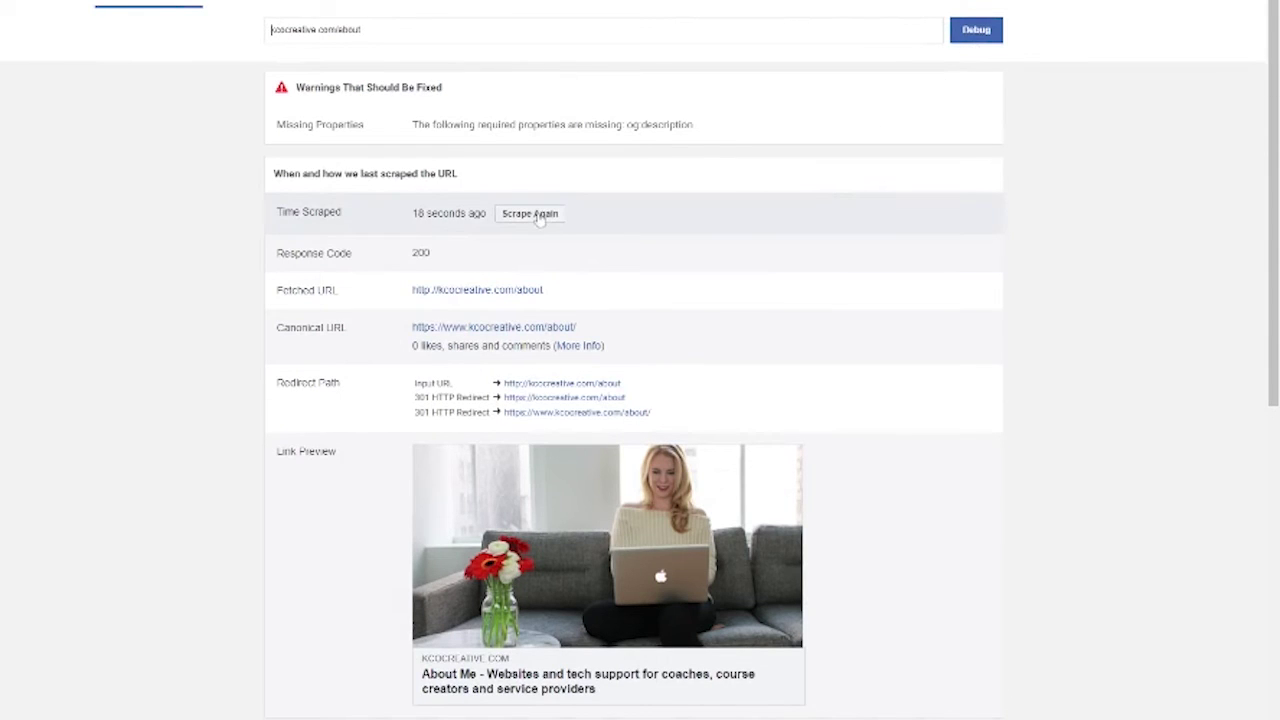
click(538, 217)
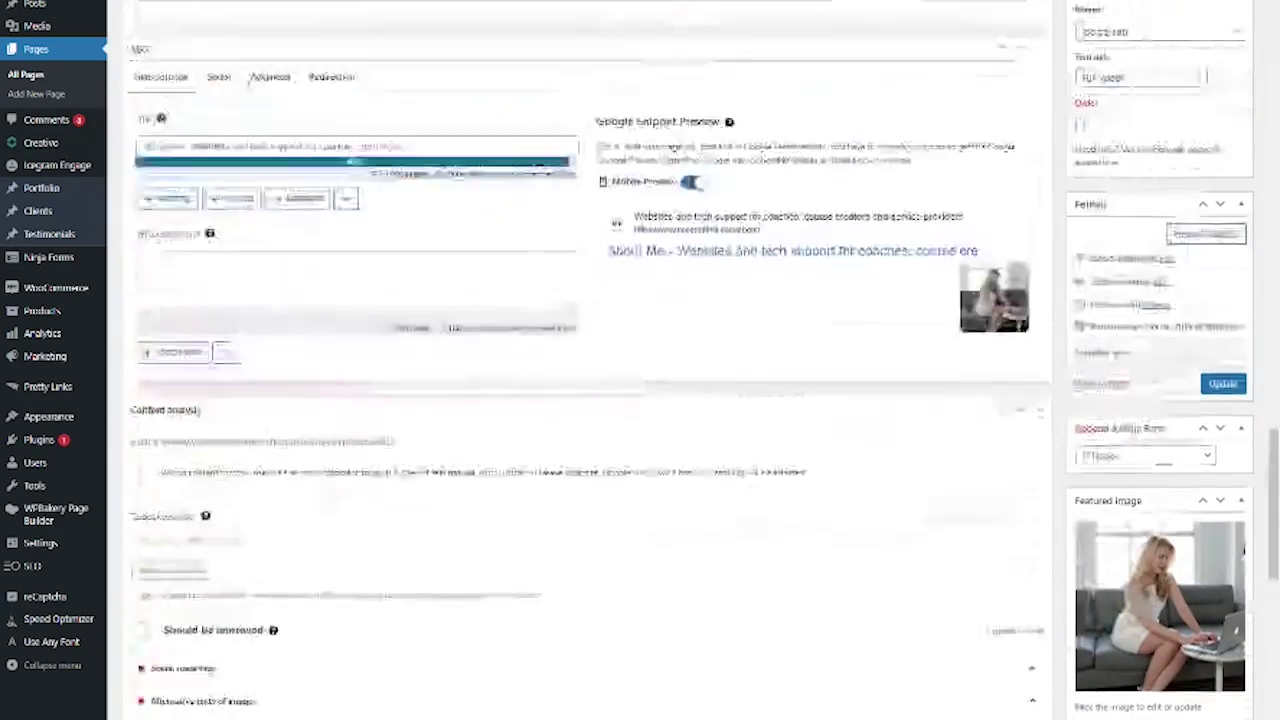
click(219, 424)
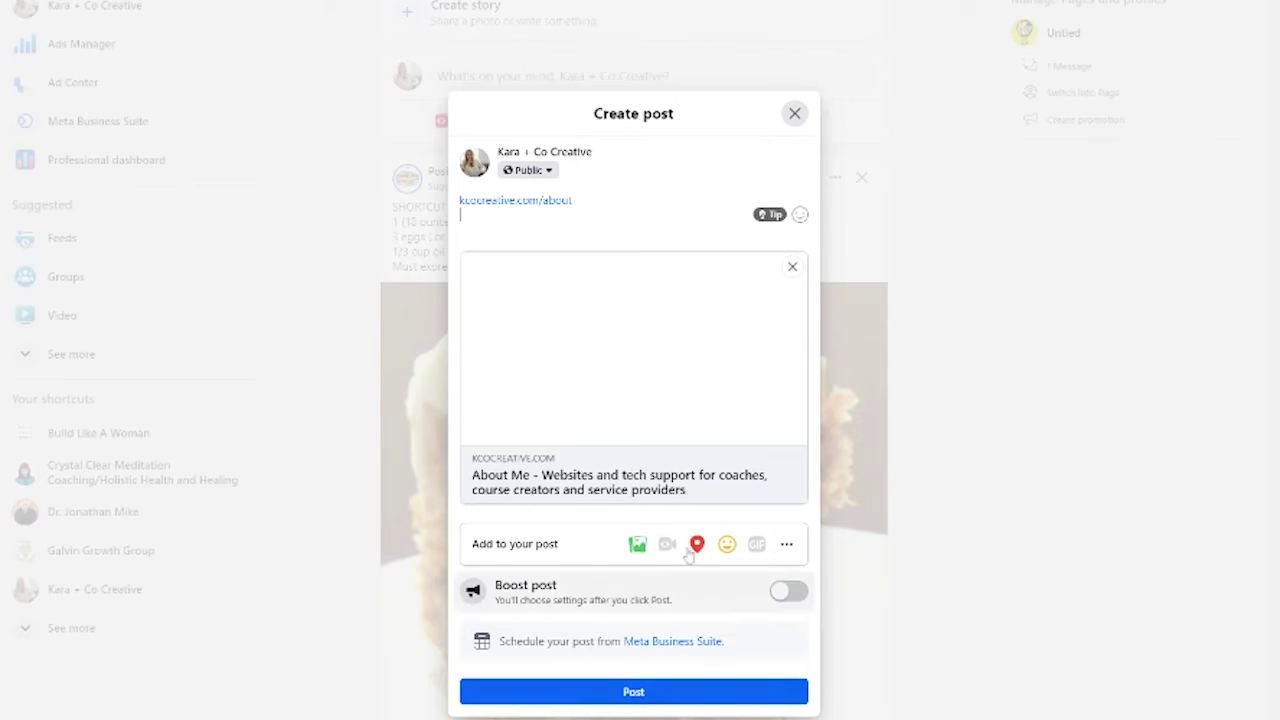
Publish the About Me link post, check its sofa thumbnail, then move the post to trash
click(636, 699)
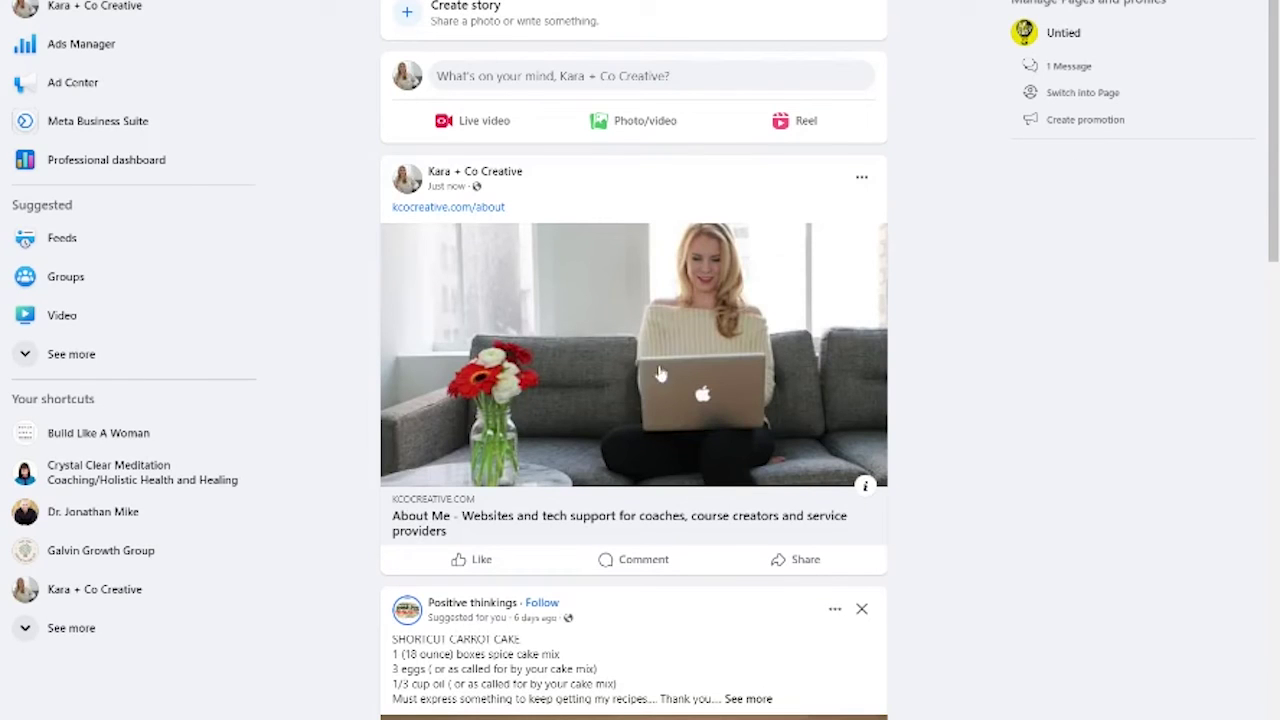
click(860, 178)
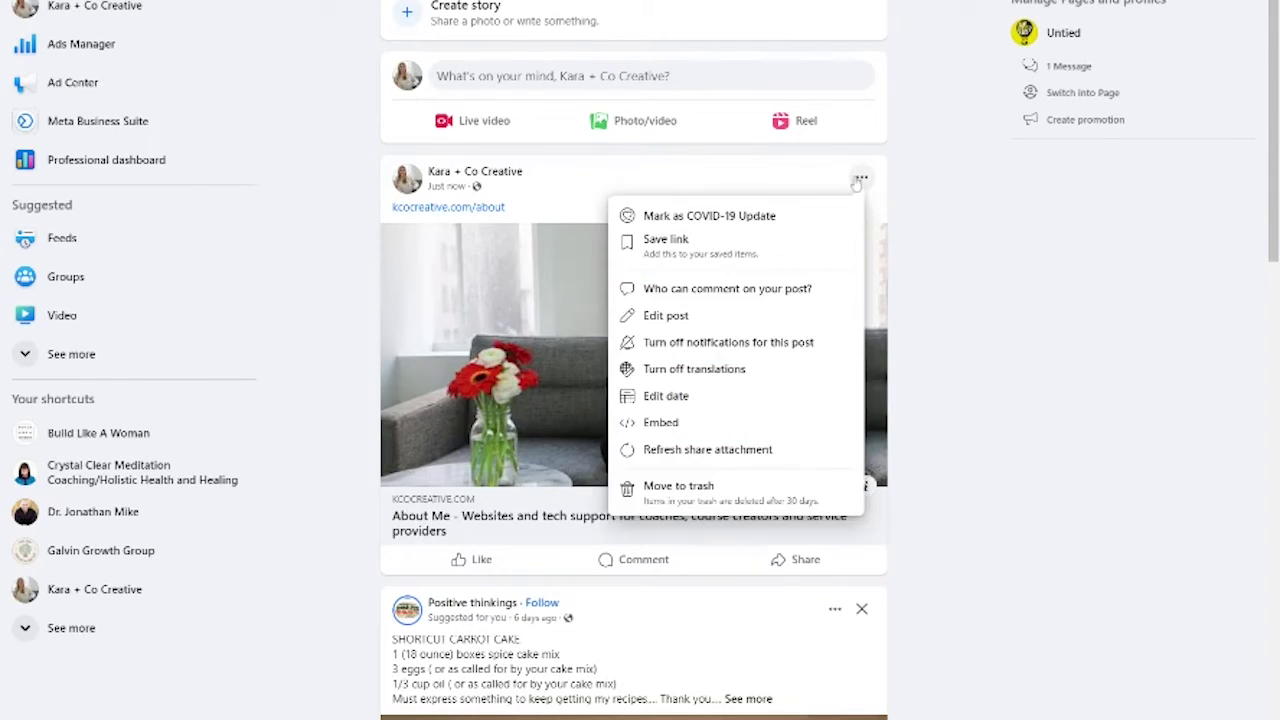
click(738, 490)
click(760, 452)
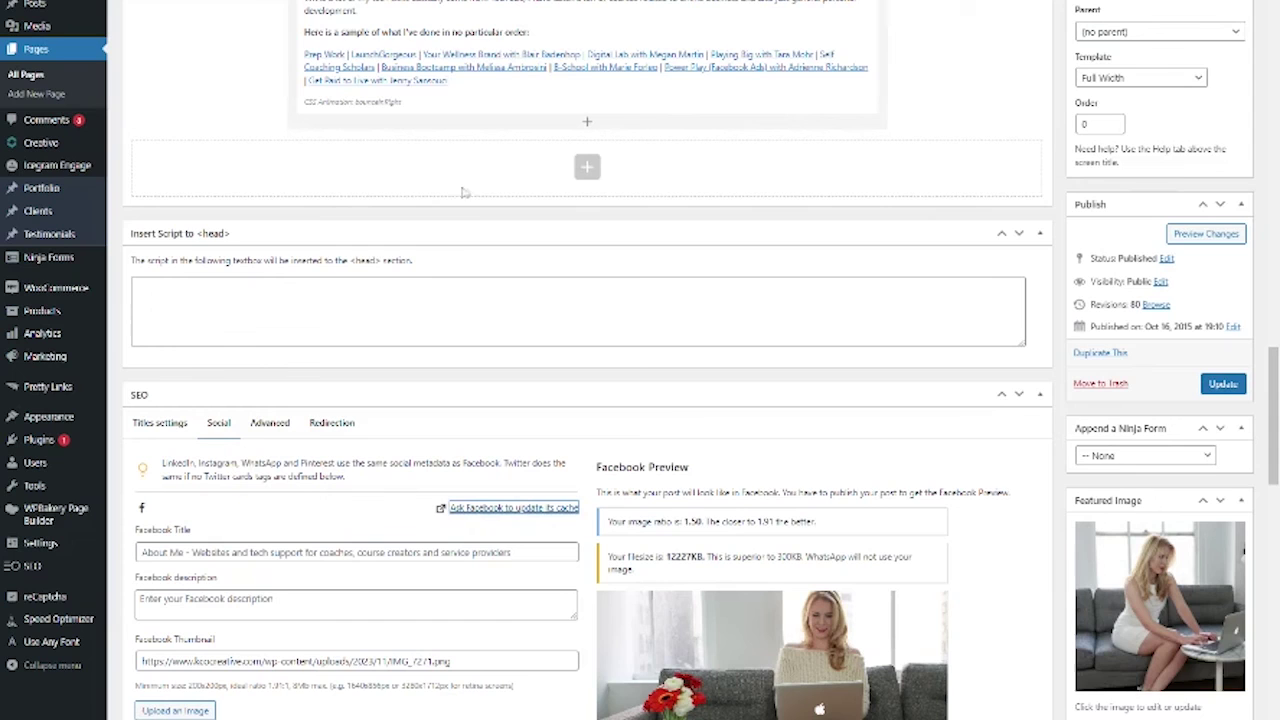
scroll(640, 400, down, 3)
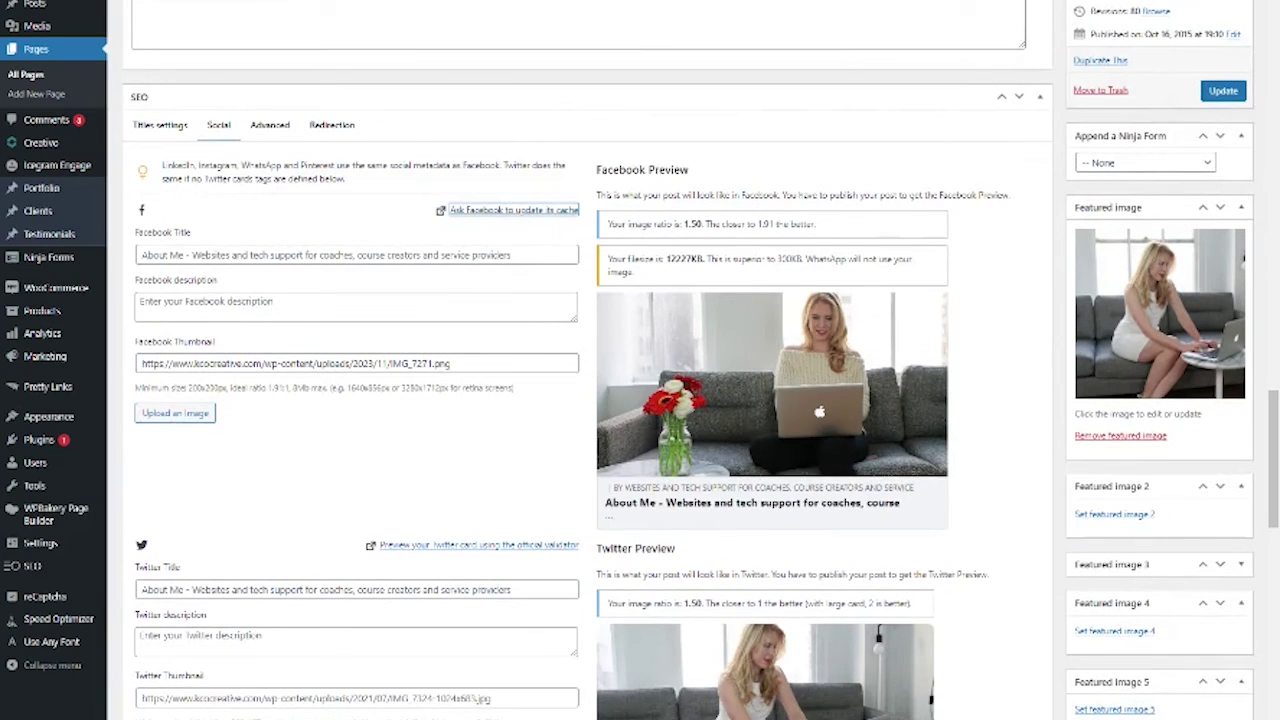
scroll(686, 470, up, 1)
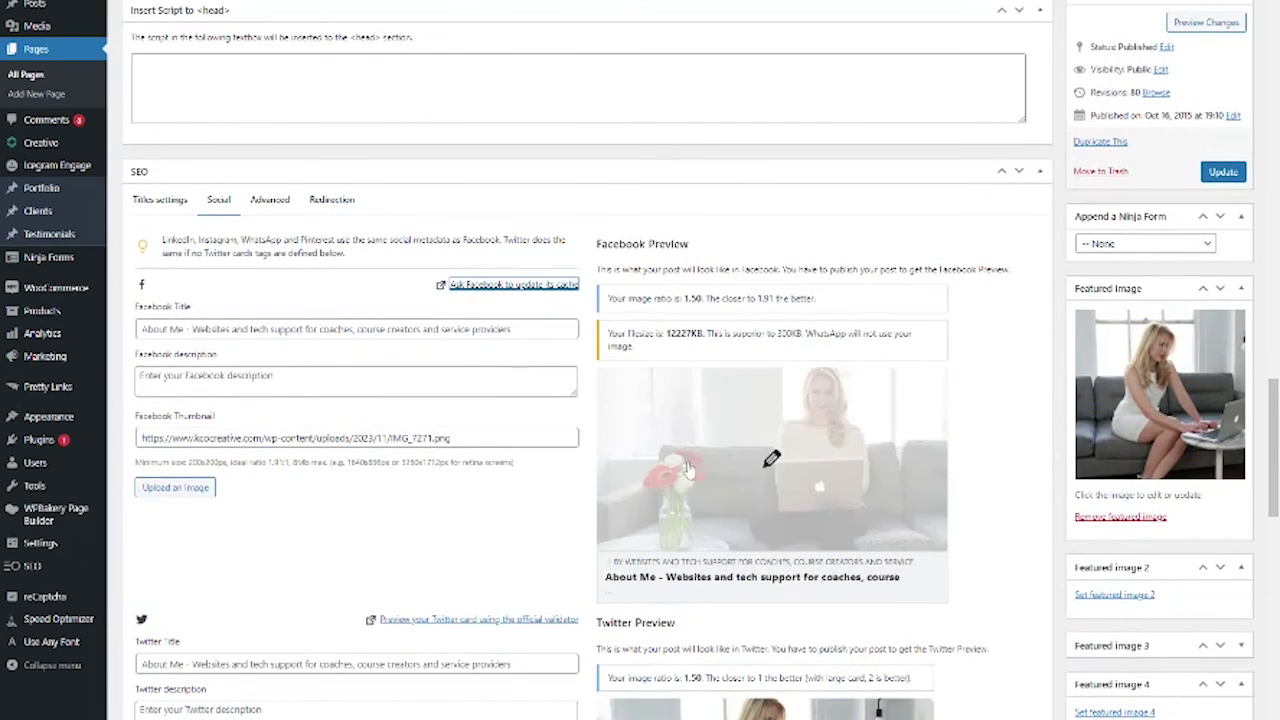
scroll(378, 480, up, 3)
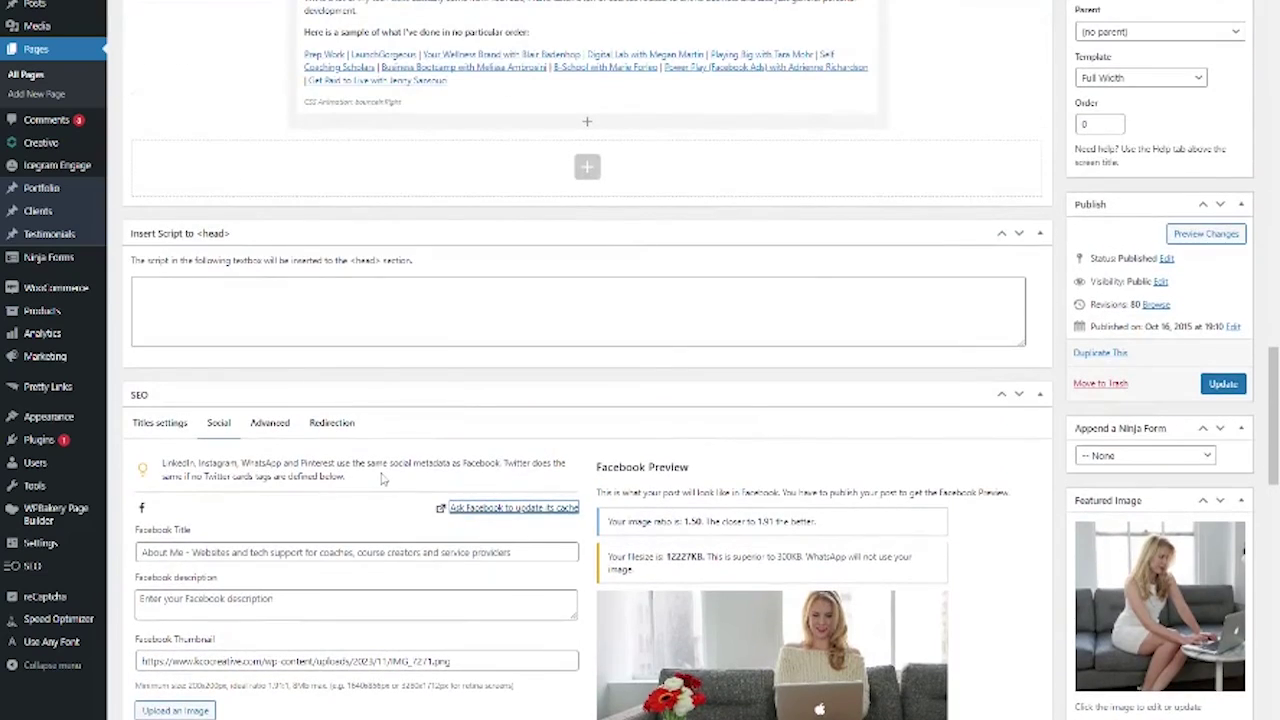
scroll(383, 483, up, 2)
scroll(383, 483, down, 4)
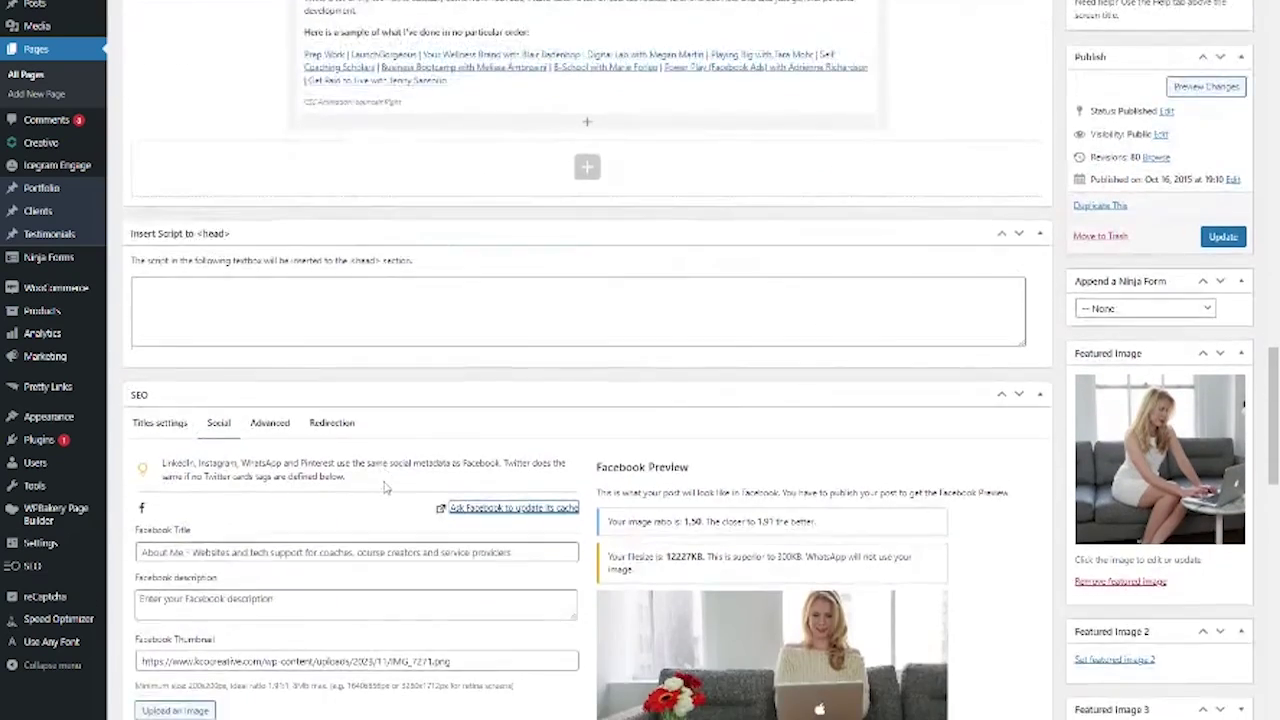